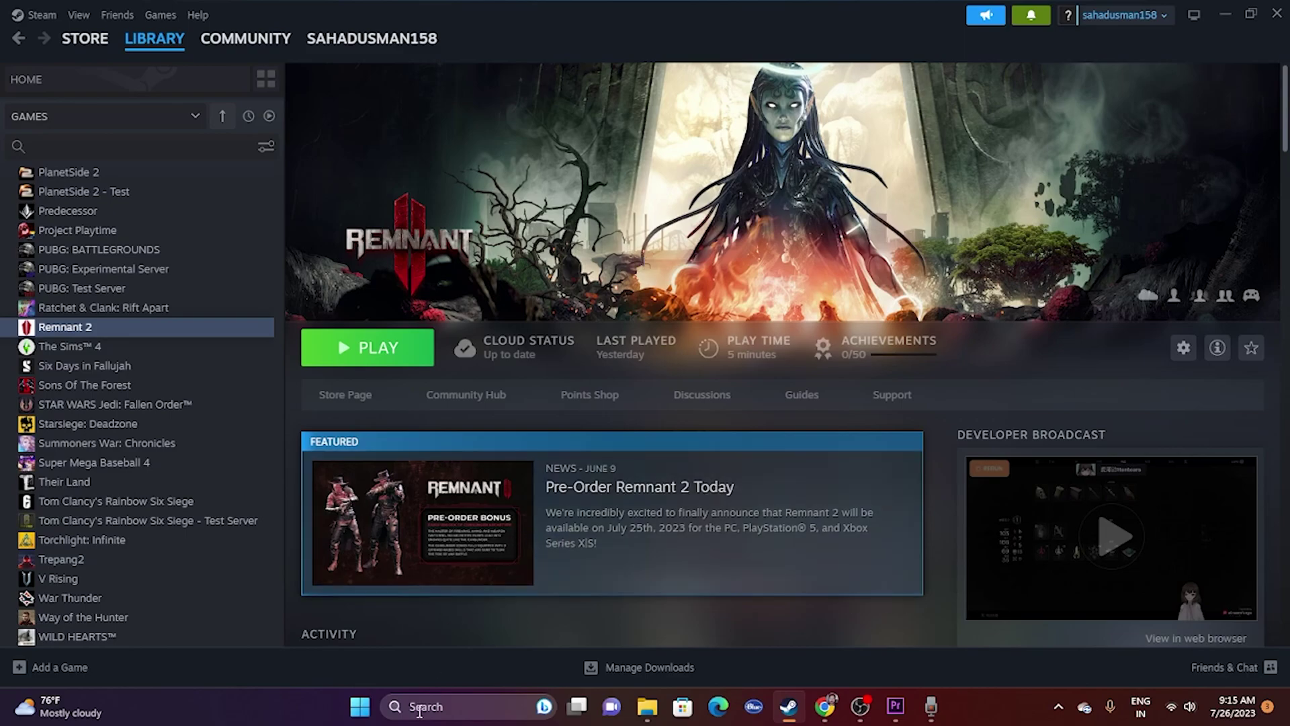
# Step: Show the Restart option among the Windows power choices and dismiss it without restarting
pyautogui.click(360, 707)
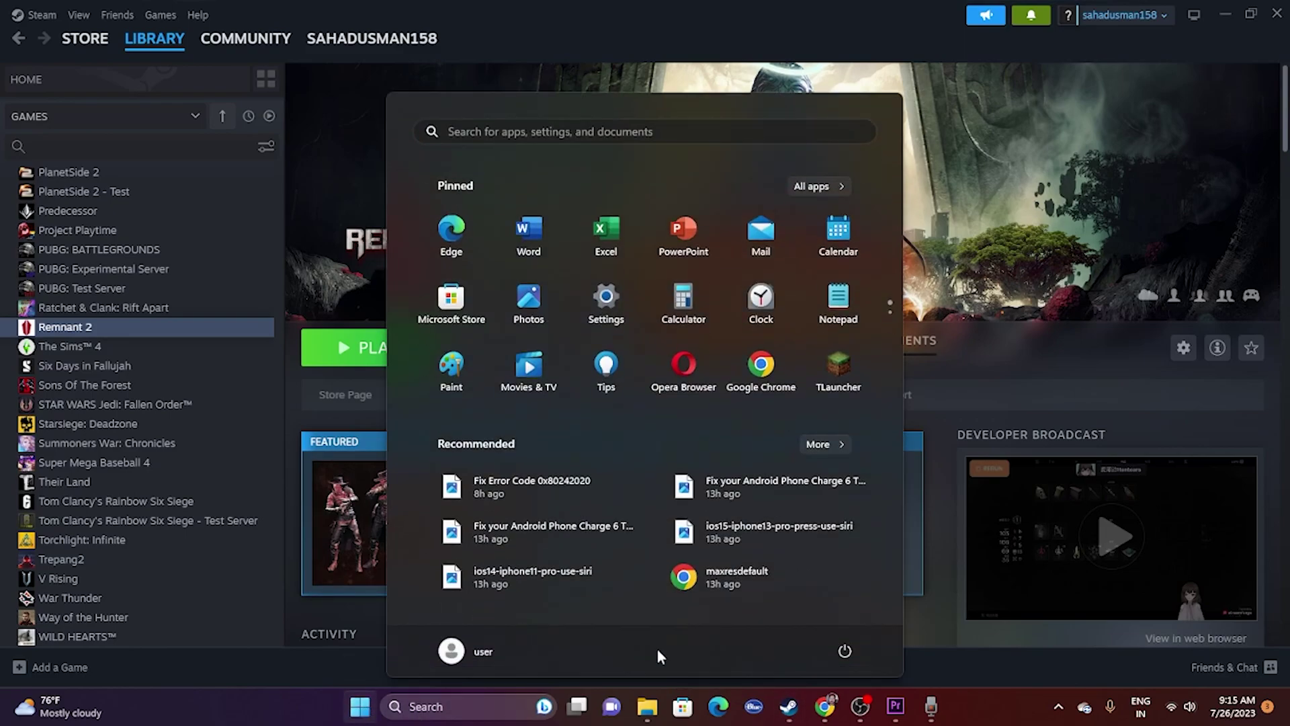
pyautogui.click(847, 656)
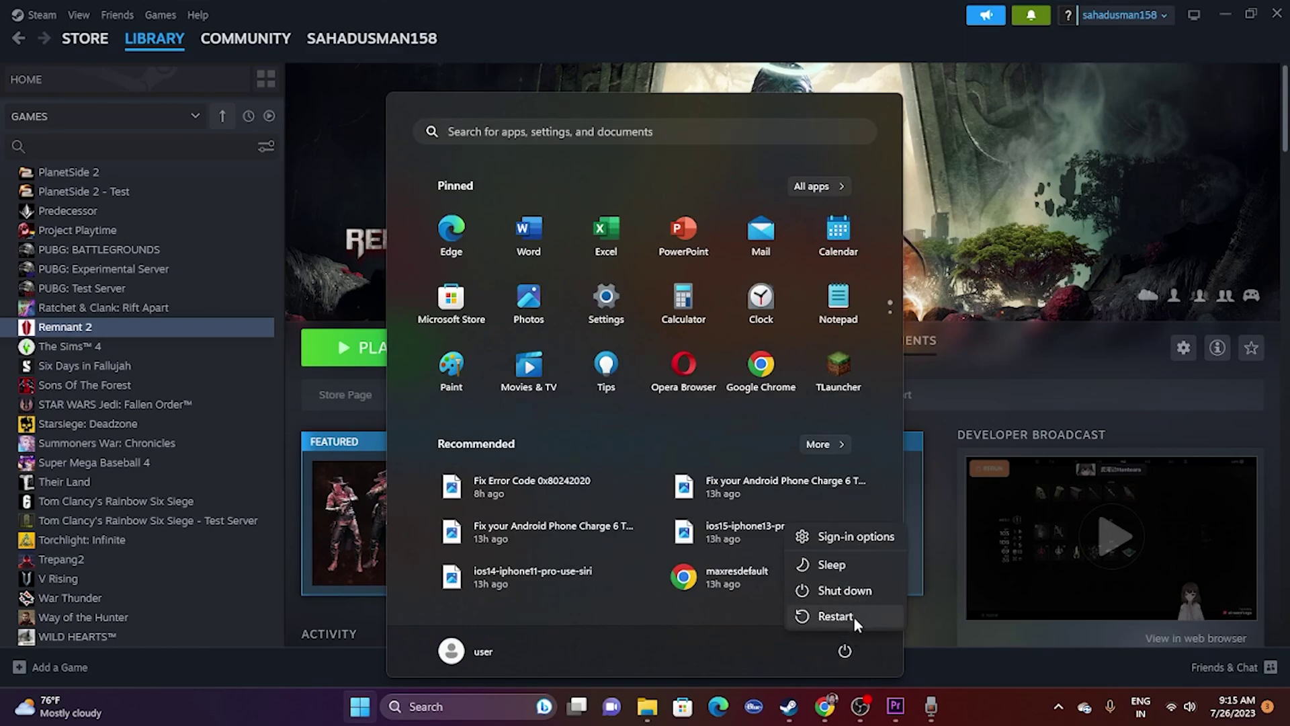
pyautogui.press('Escape')
pyautogui.press('Escape')
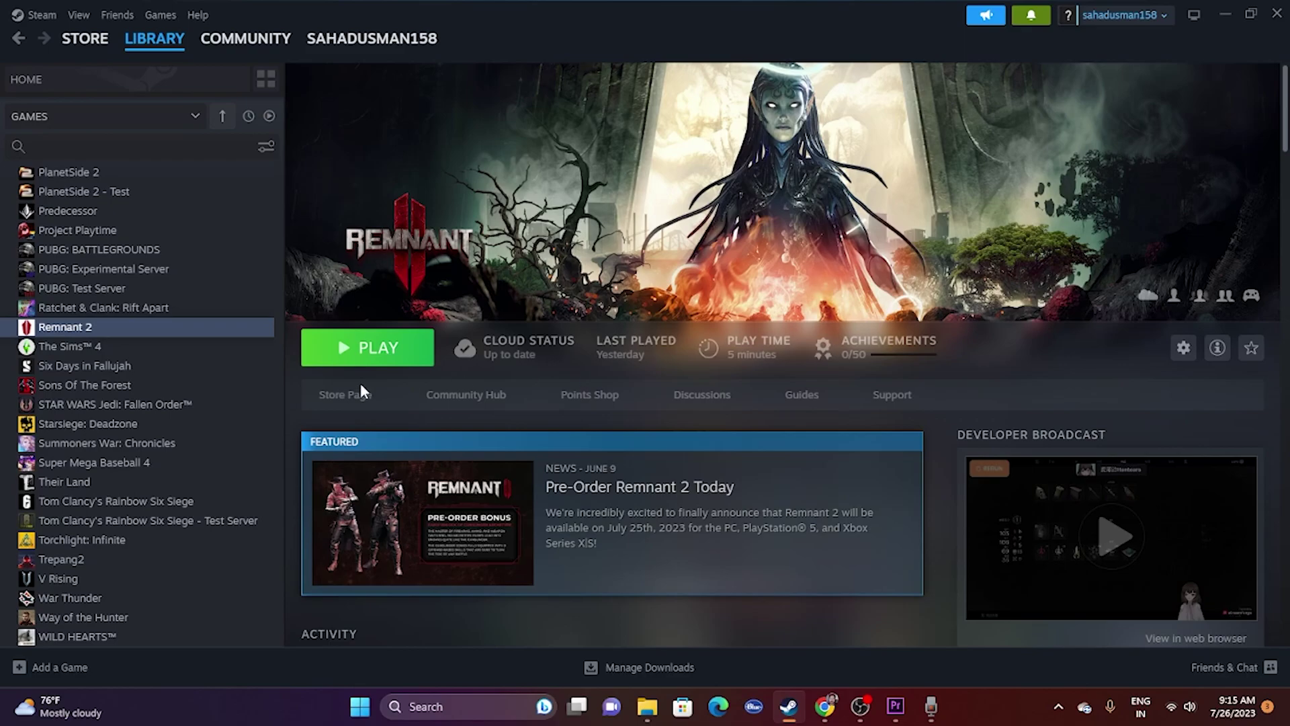
# Step: Open the properties of Remnant 2 and go through its sections to the Controller settings
pyautogui.rightClick(104, 327)
pyautogui.click(170, 449)
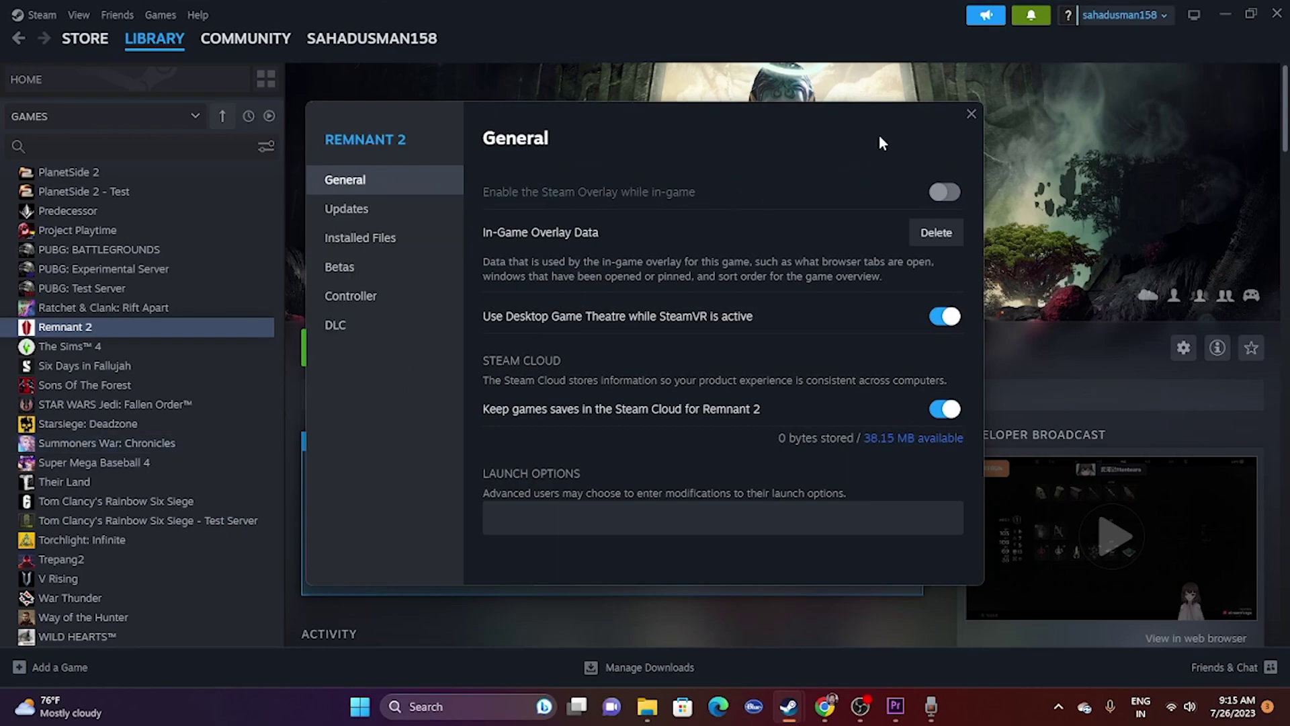
pyautogui.click(359, 211)
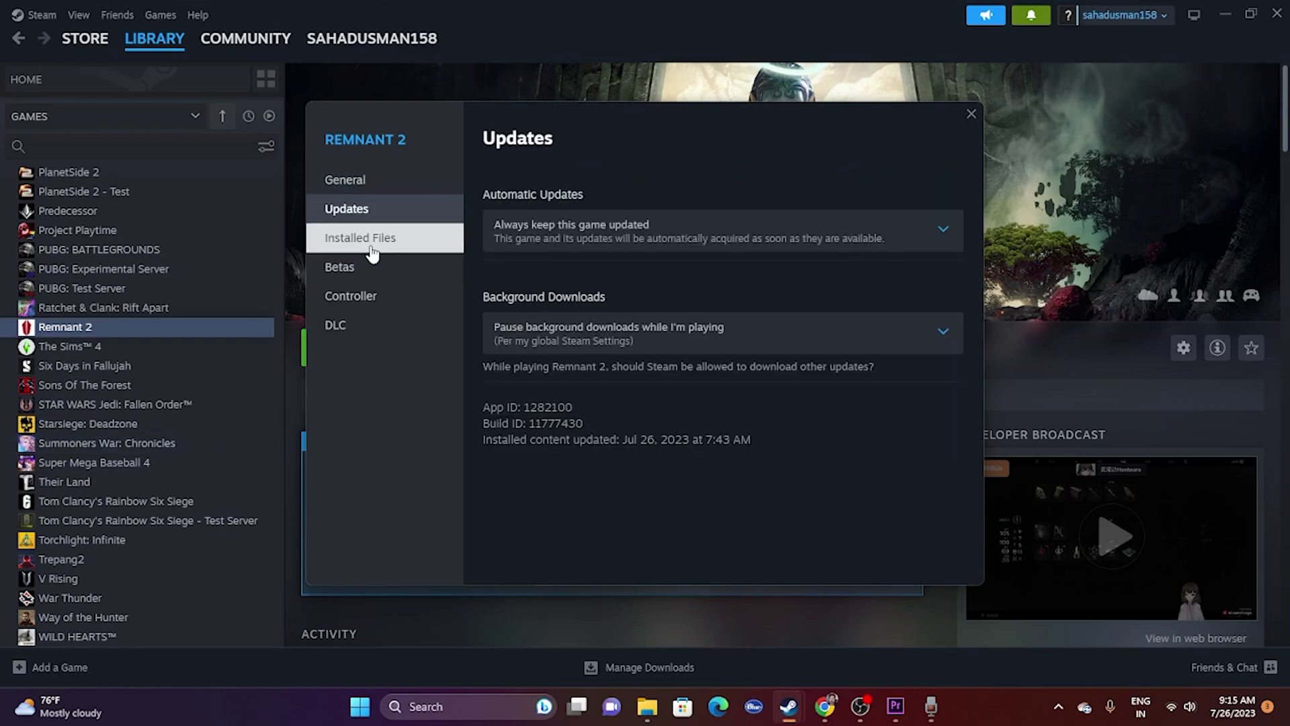
pyautogui.click(373, 250)
pyautogui.click(368, 268)
pyautogui.click(367, 297)
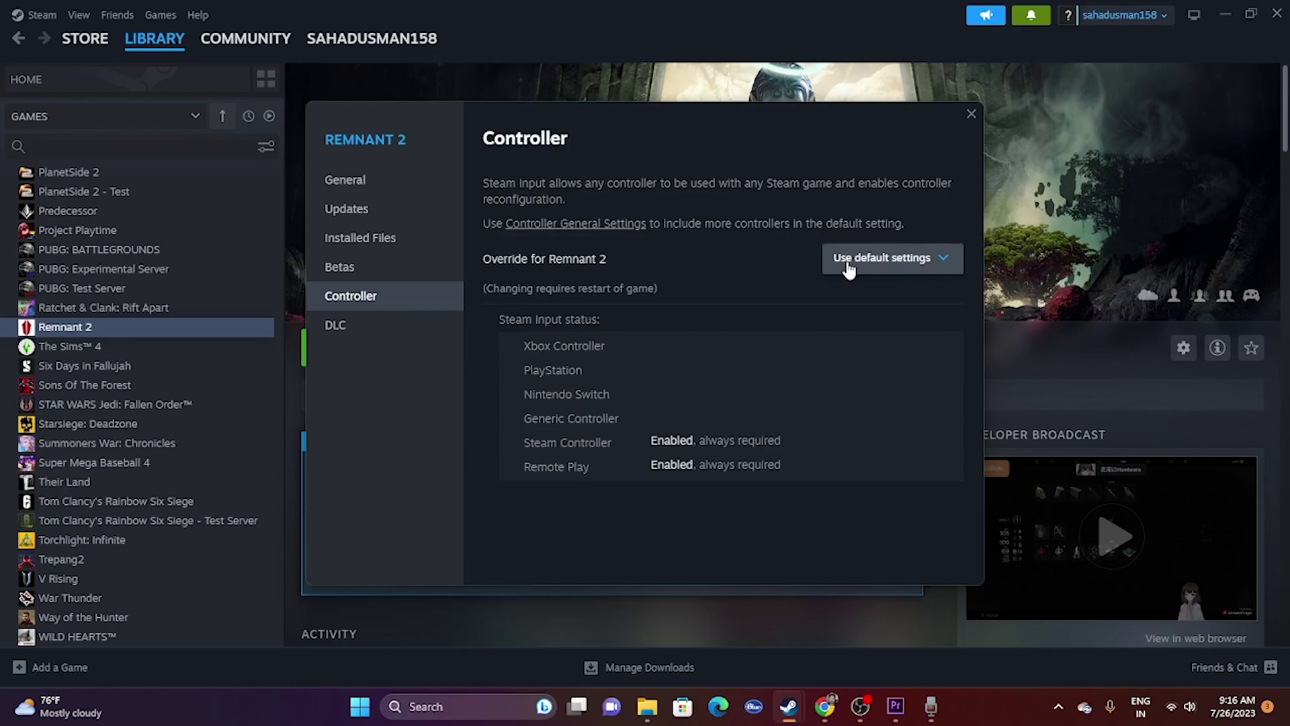
# Step: Try the Remnant 2 controller override with Enable Steam Input and with Disable Steam Input, moving the properties window aside in between
pyautogui.click(886, 268)
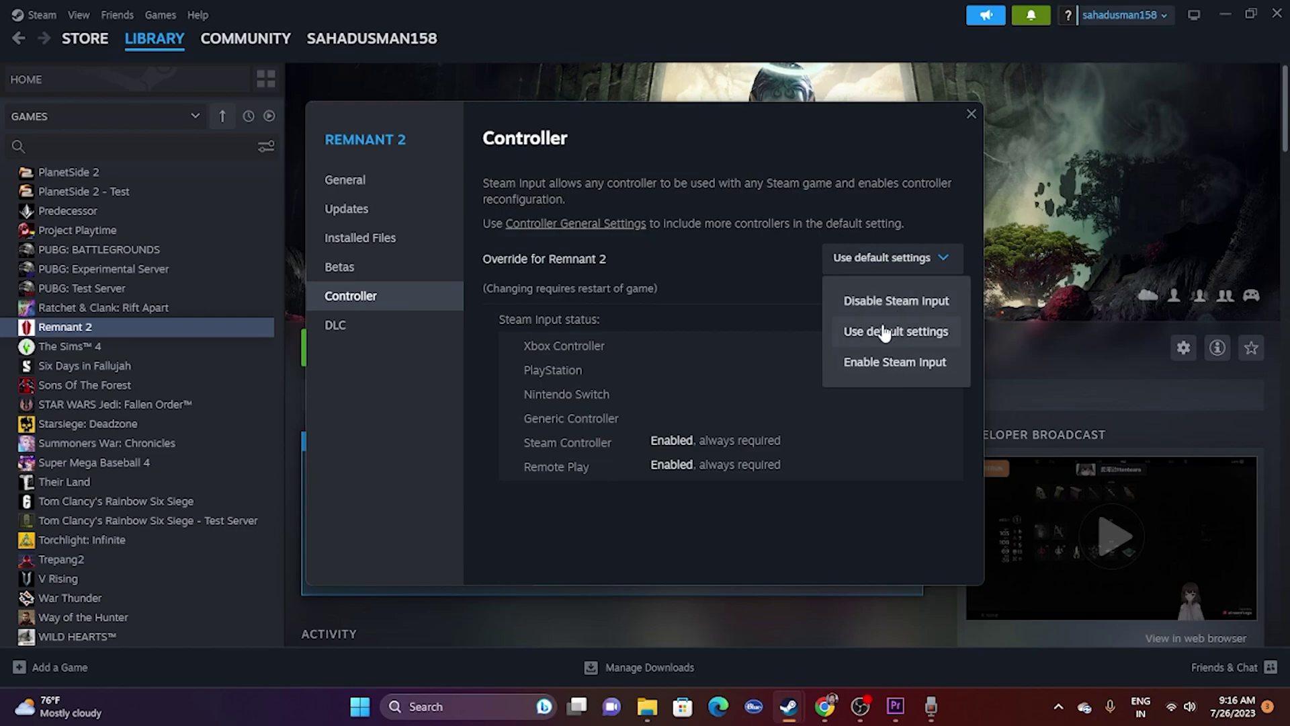
pyautogui.click(904, 365)
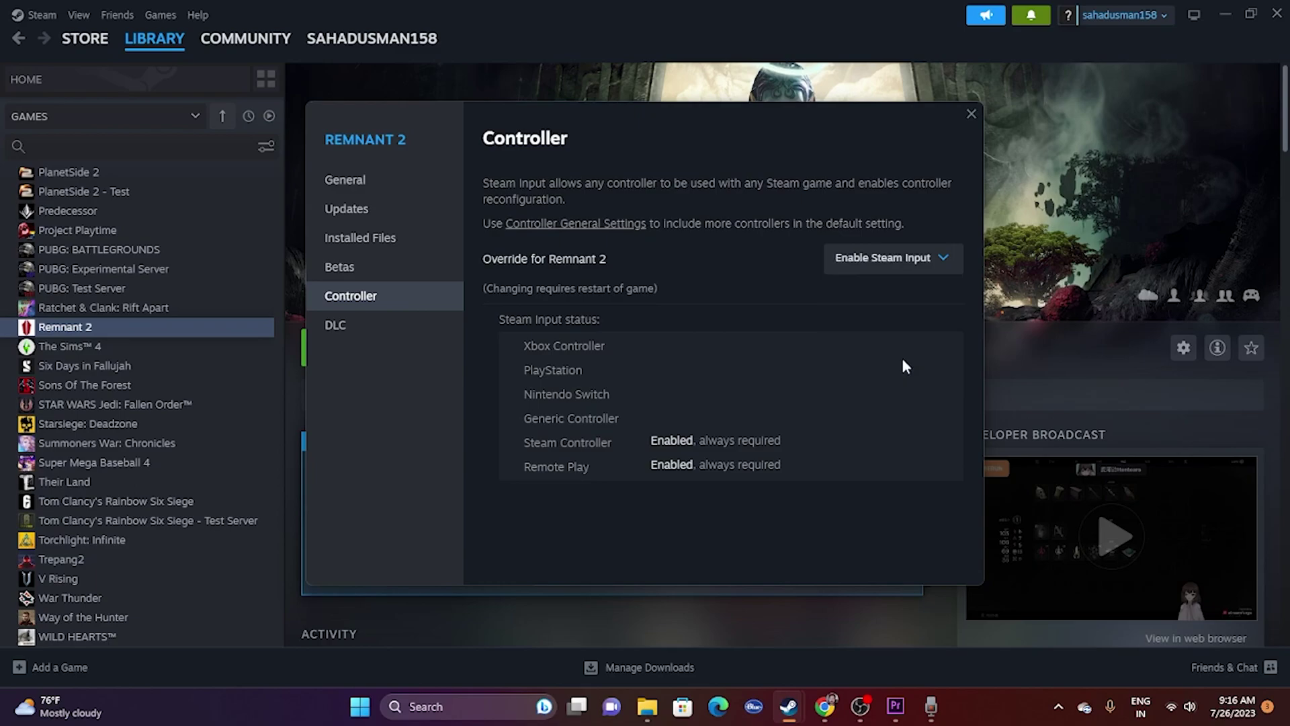
pyautogui.moveTo(499, 112); pyautogui.dragTo(690, 119)
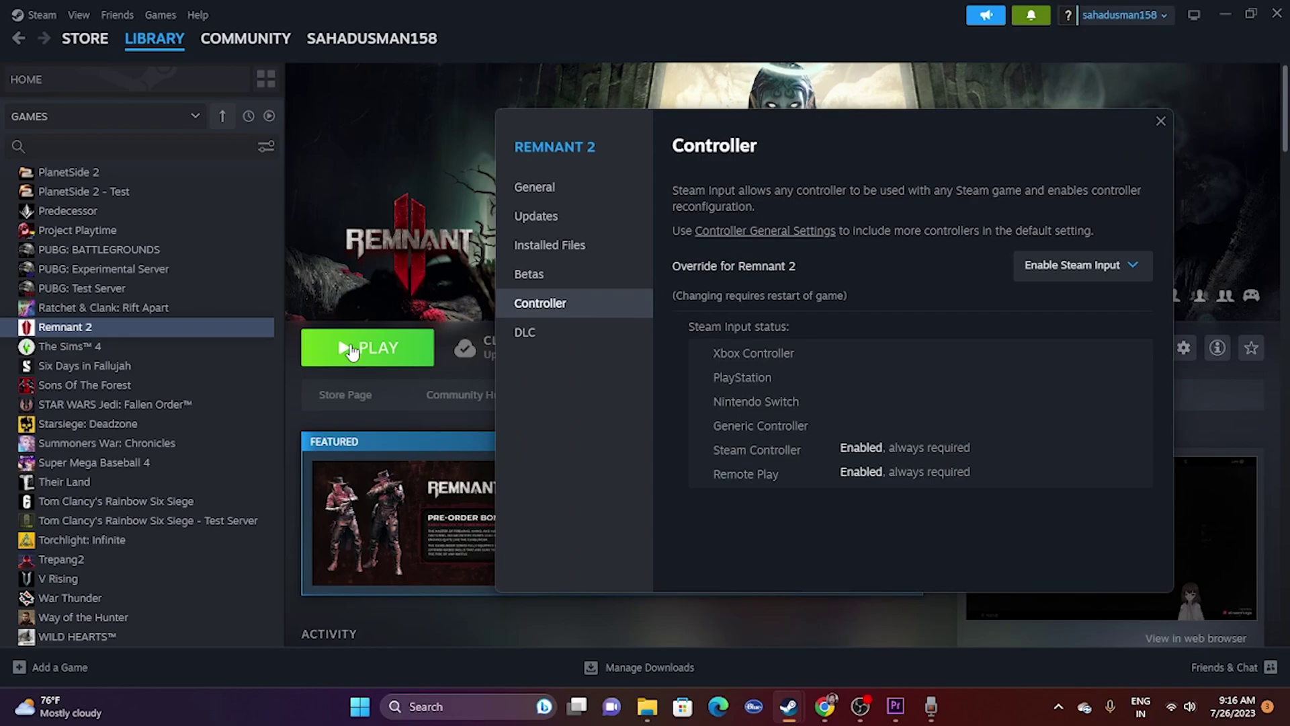
pyautogui.click(1064, 274)
pyautogui.click(1063, 307)
# Step: Set the Remnant 2 controller override to Use default settings and close the game's properties
pyautogui.click(1022, 271)
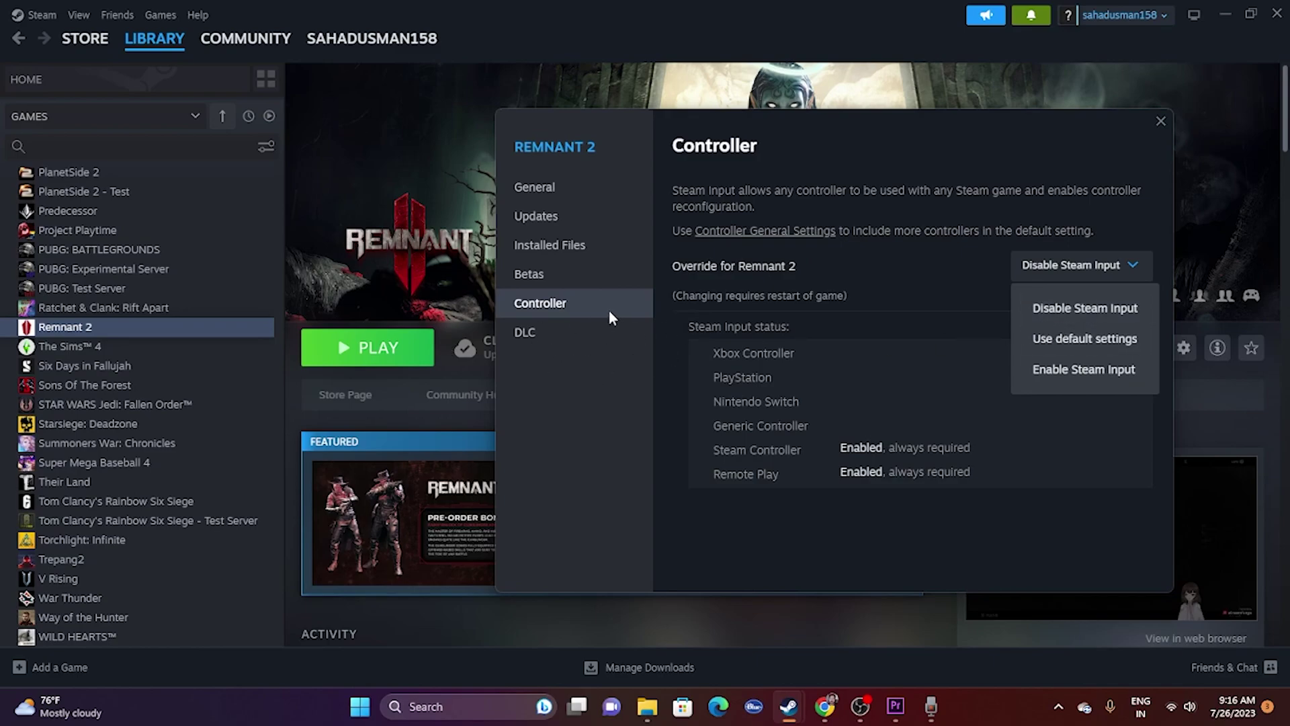
pyautogui.click(1094, 339)
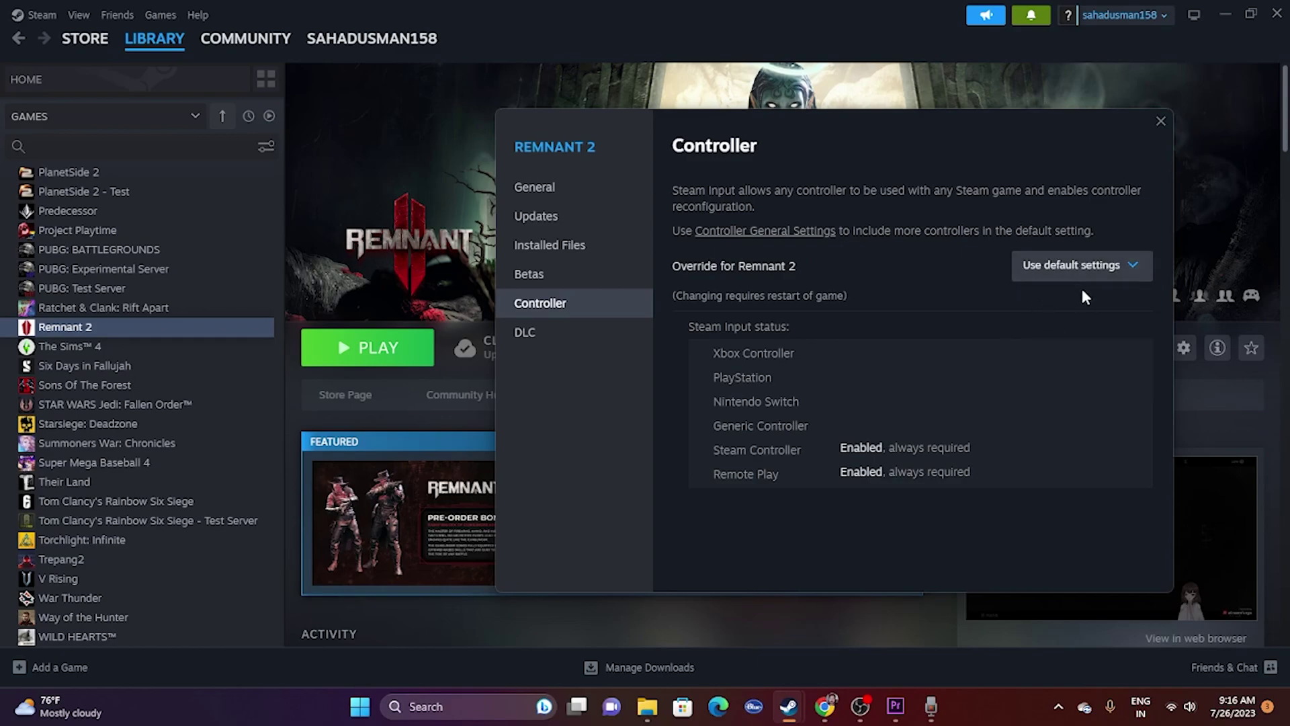
pyautogui.click(1159, 123)
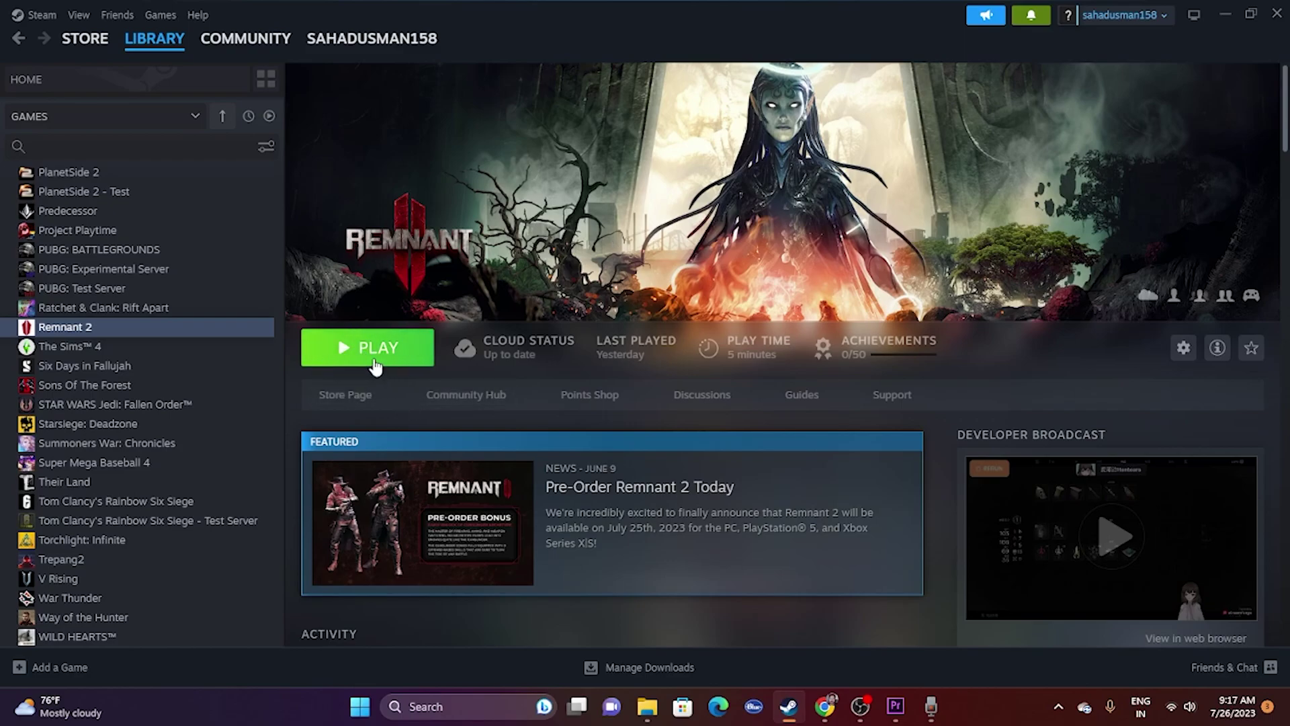
# Step: Switch Steam to Big Picture Mode and open the Remnant 2 game page
pyautogui.moveTo(546, 356)
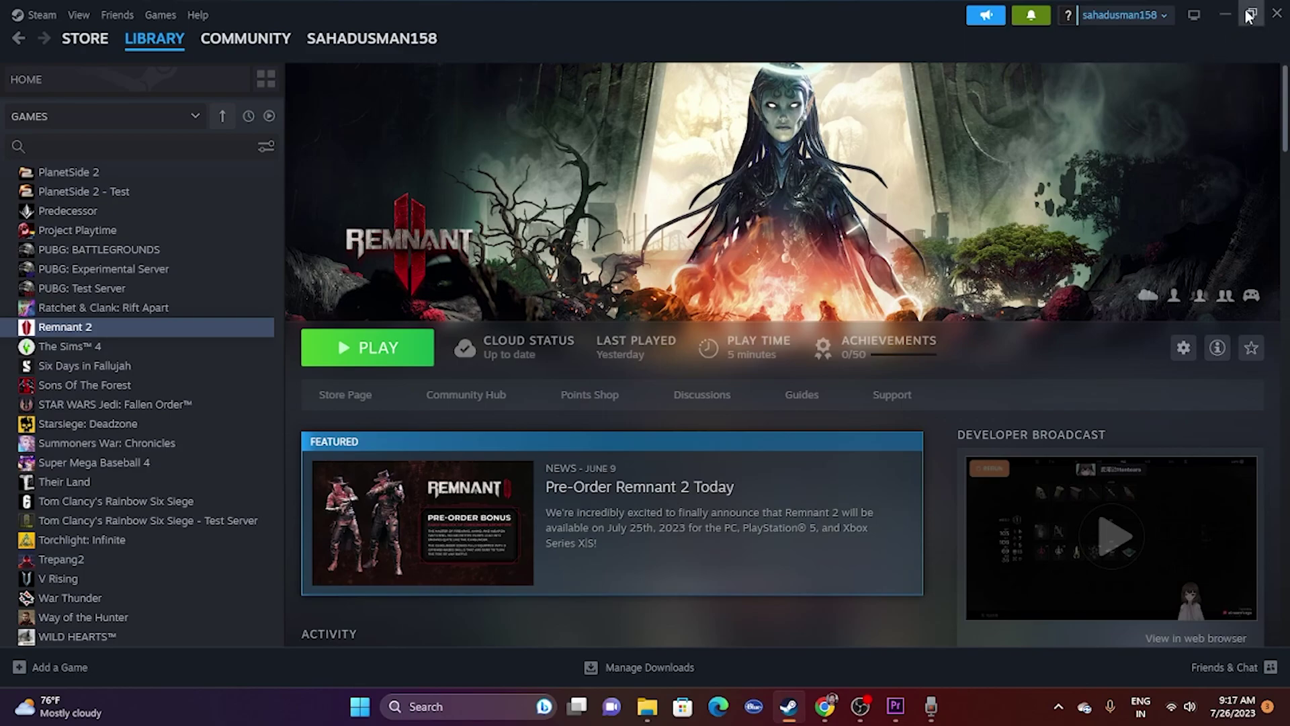
pyautogui.click(1193, 16)
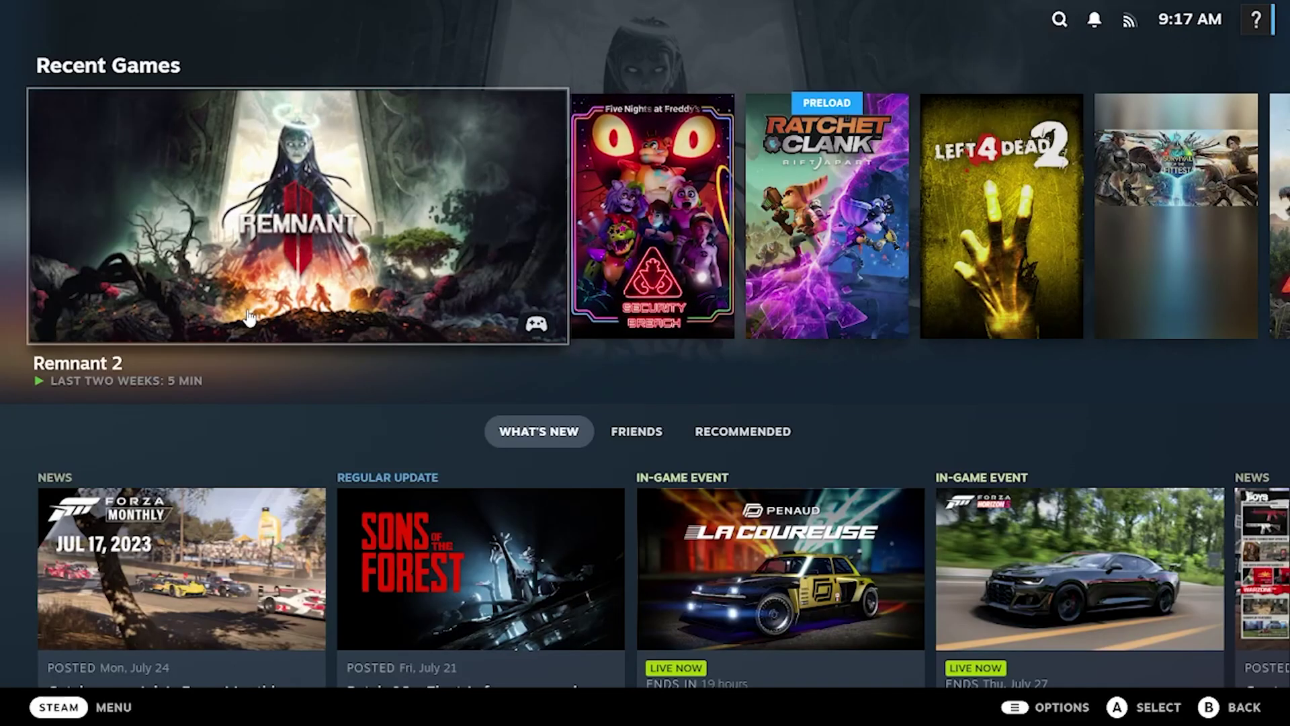
pyautogui.click(425, 279)
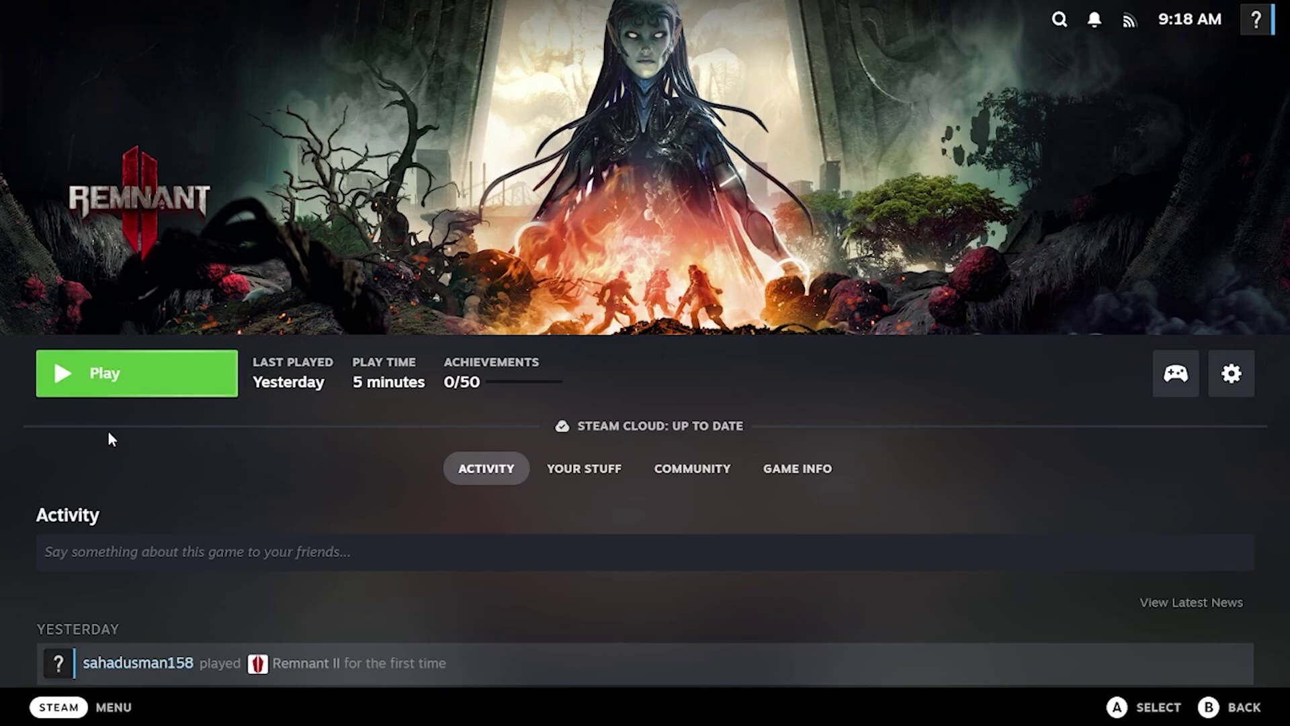
# Step: Exit Big Picture Mode from the power options to return to the desktop view of Steam
pyautogui.click(112, 707)
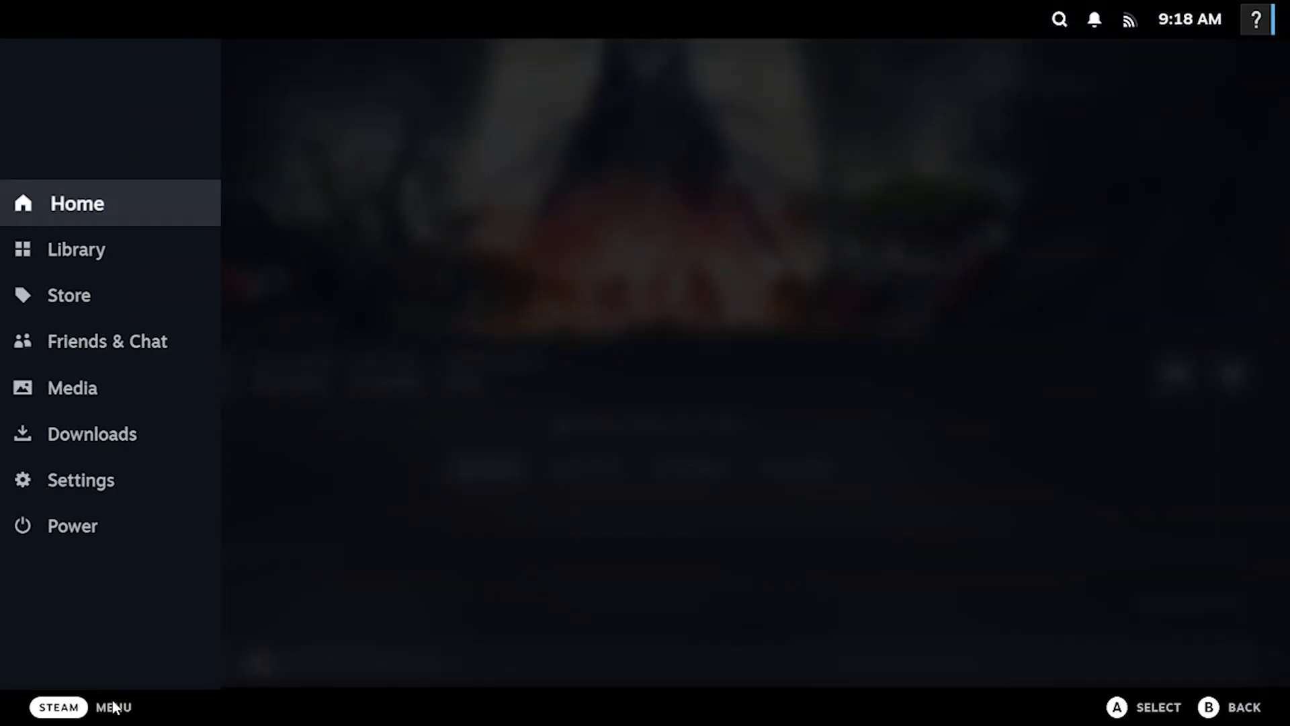
pyautogui.click(334, 597)
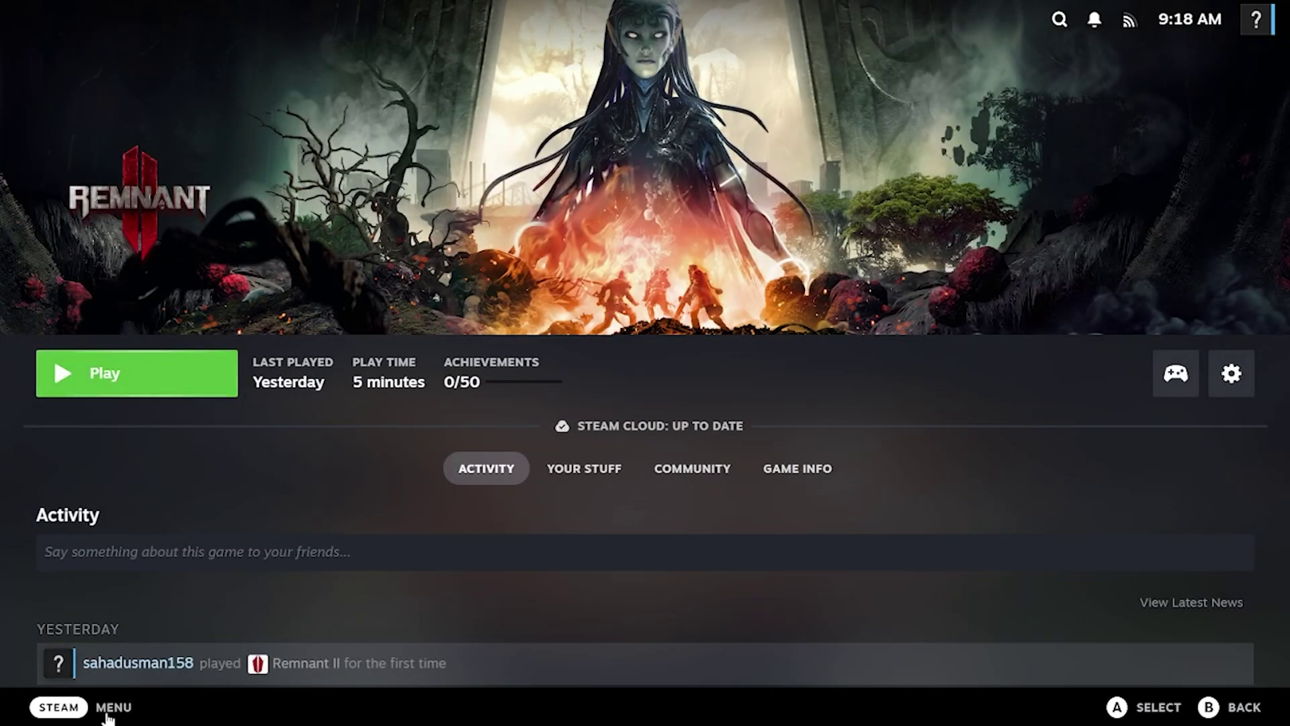
pyautogui.click(111, 709)
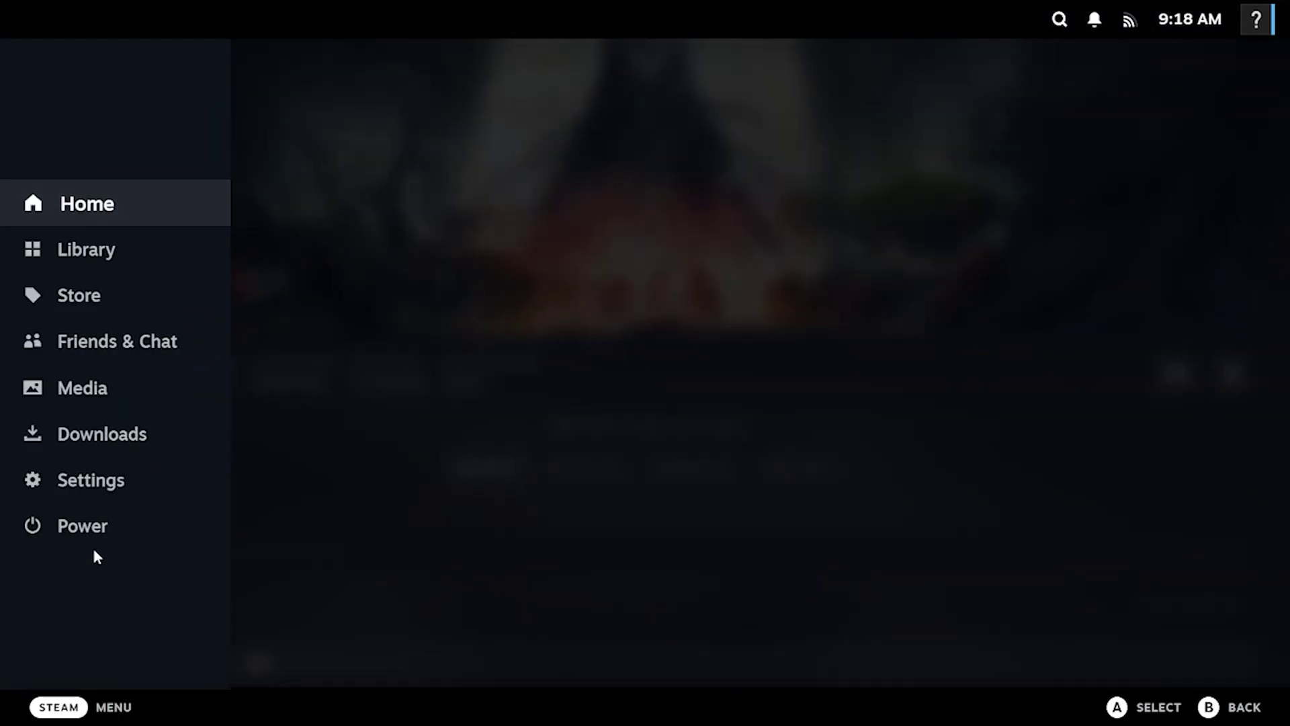
pyautogui.click(95, 527)
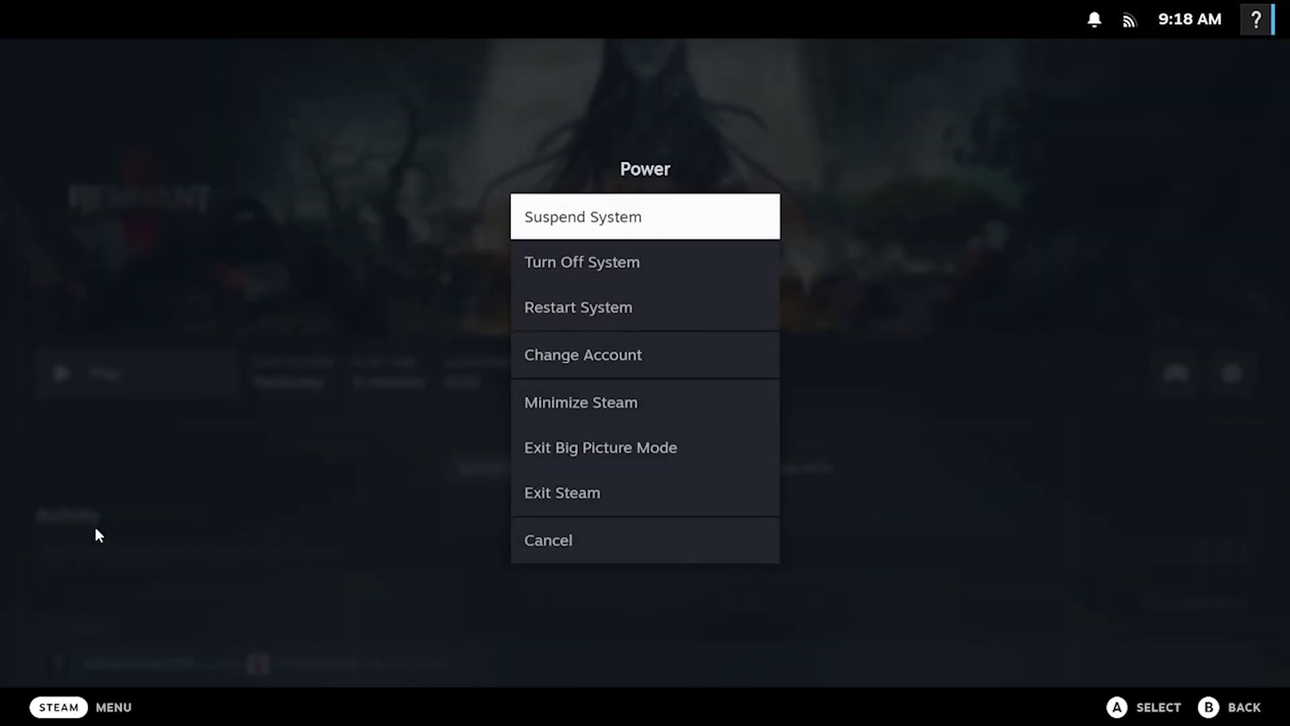
pyautogui.click(613, 446)
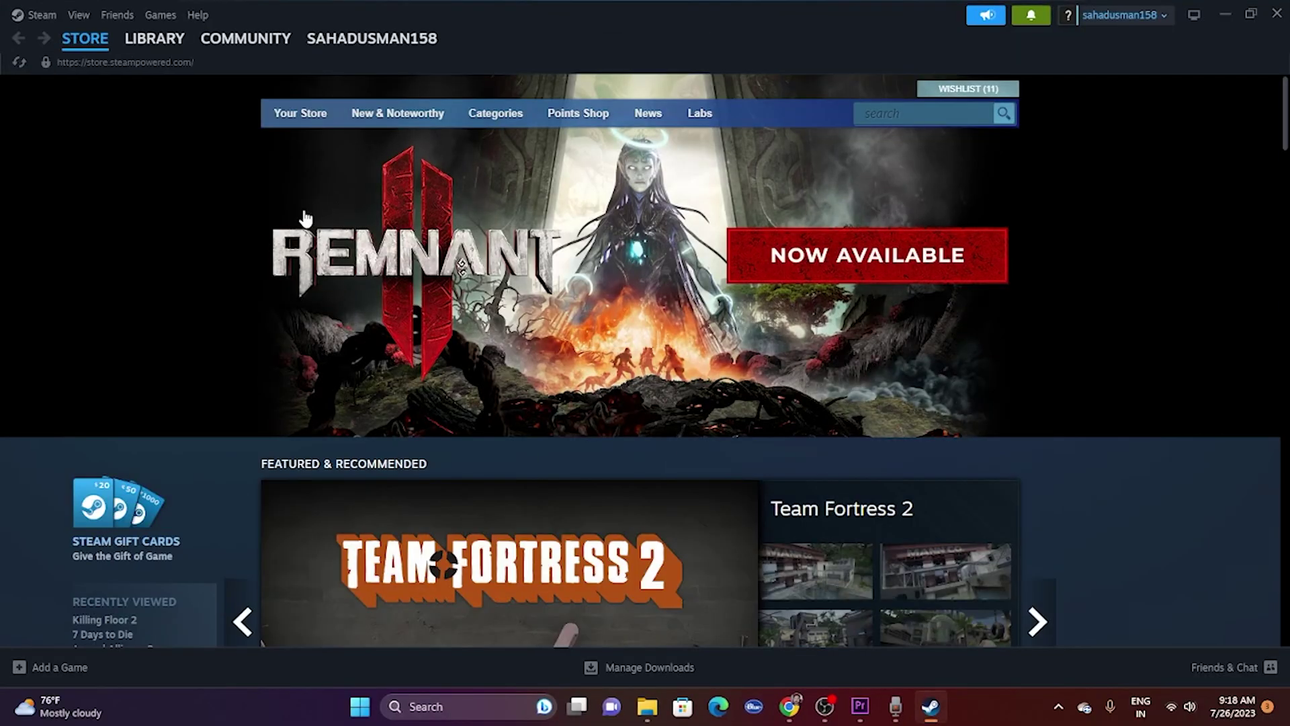
# Step: Go to the game library and open the Remnant 2 page
pyautogui.click(155, 44)
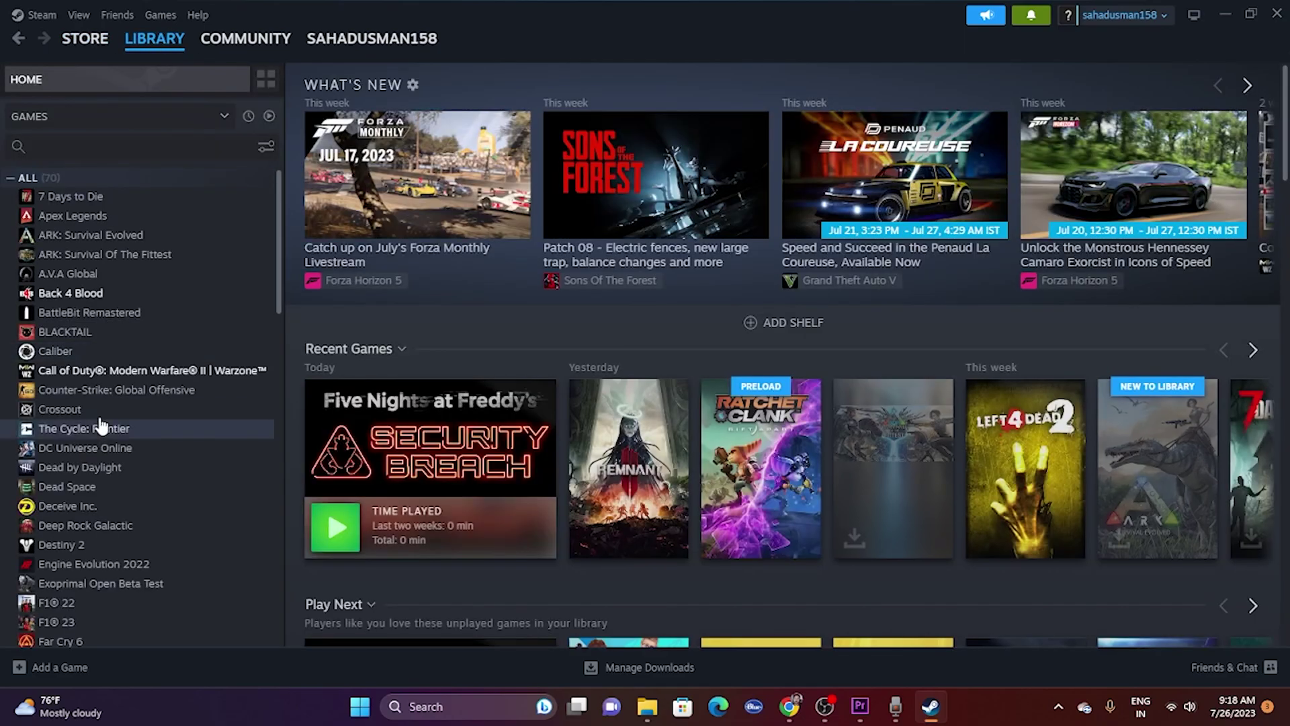
pyautogui.scroll(-3, 113, 461)
pyautogui.scroll(-10, 113, 454)
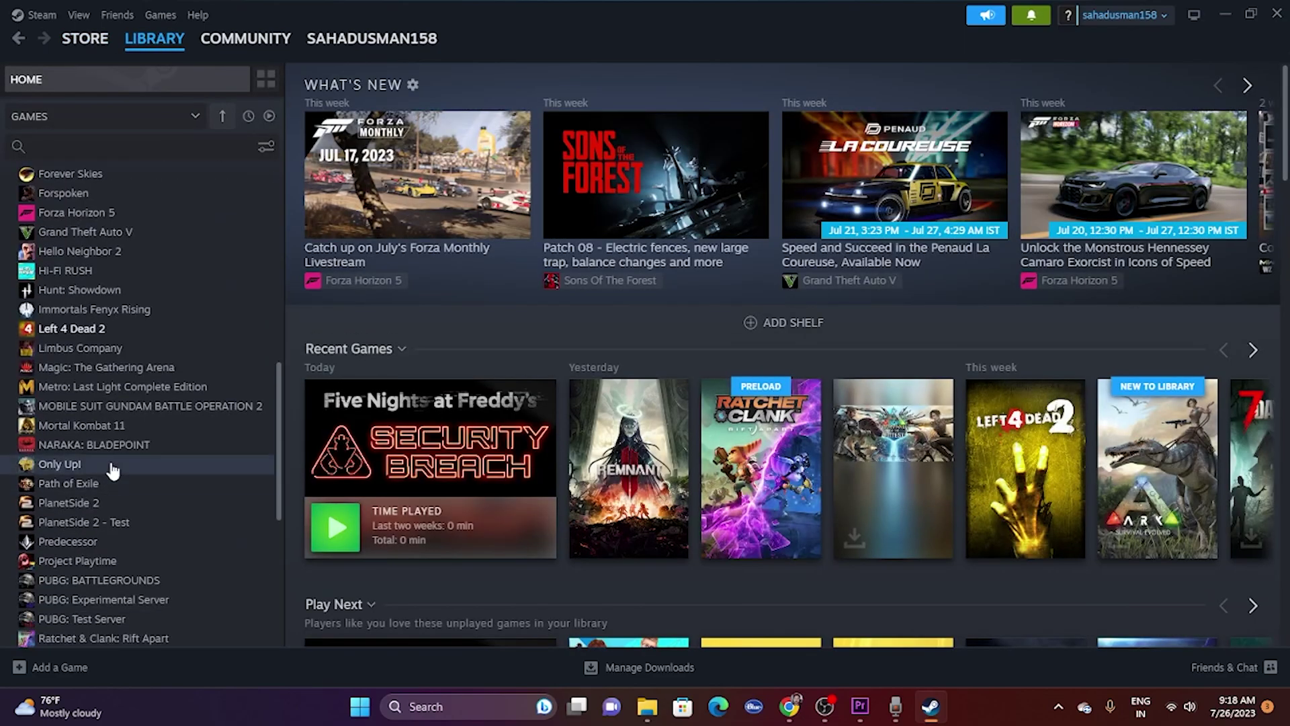
pyautogui.click(112, 418)
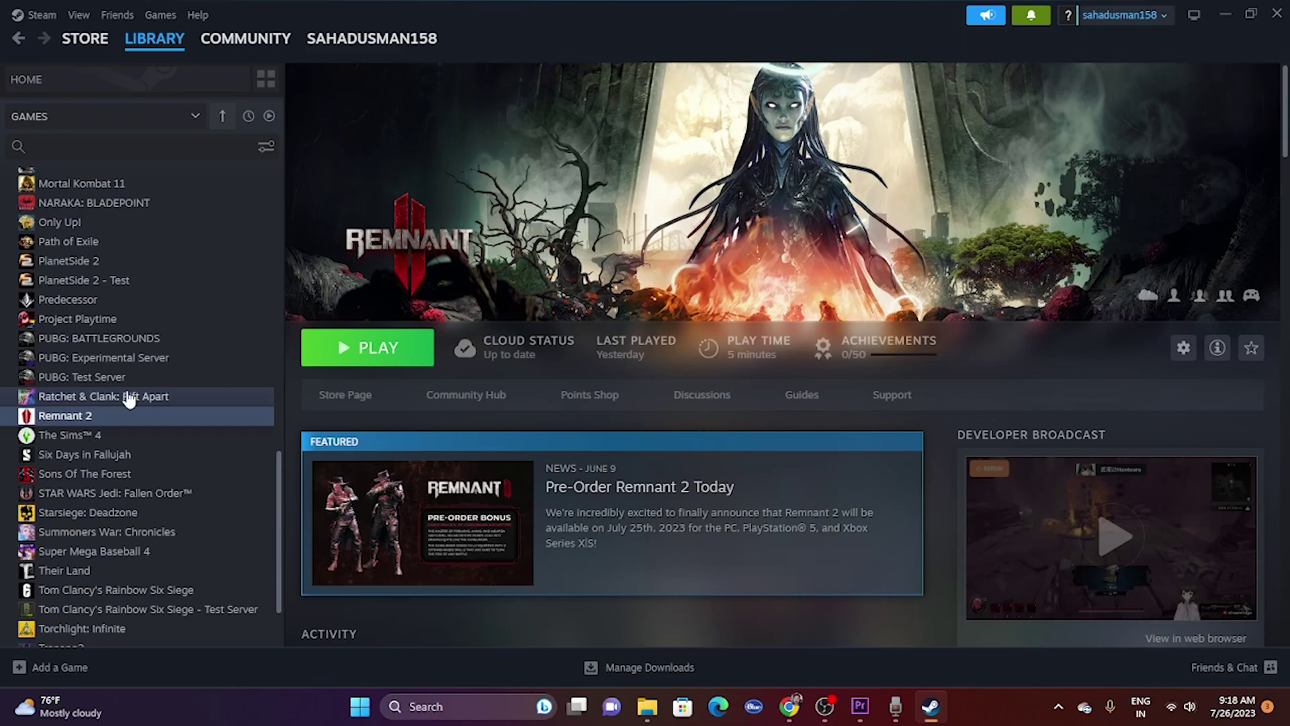
# Step: View the Steam Overlay setting in Remnant 2's general properties, close them and minimize Steam
pyautogui.rightClick(126, 415)
pyautogui.click(112, 422)
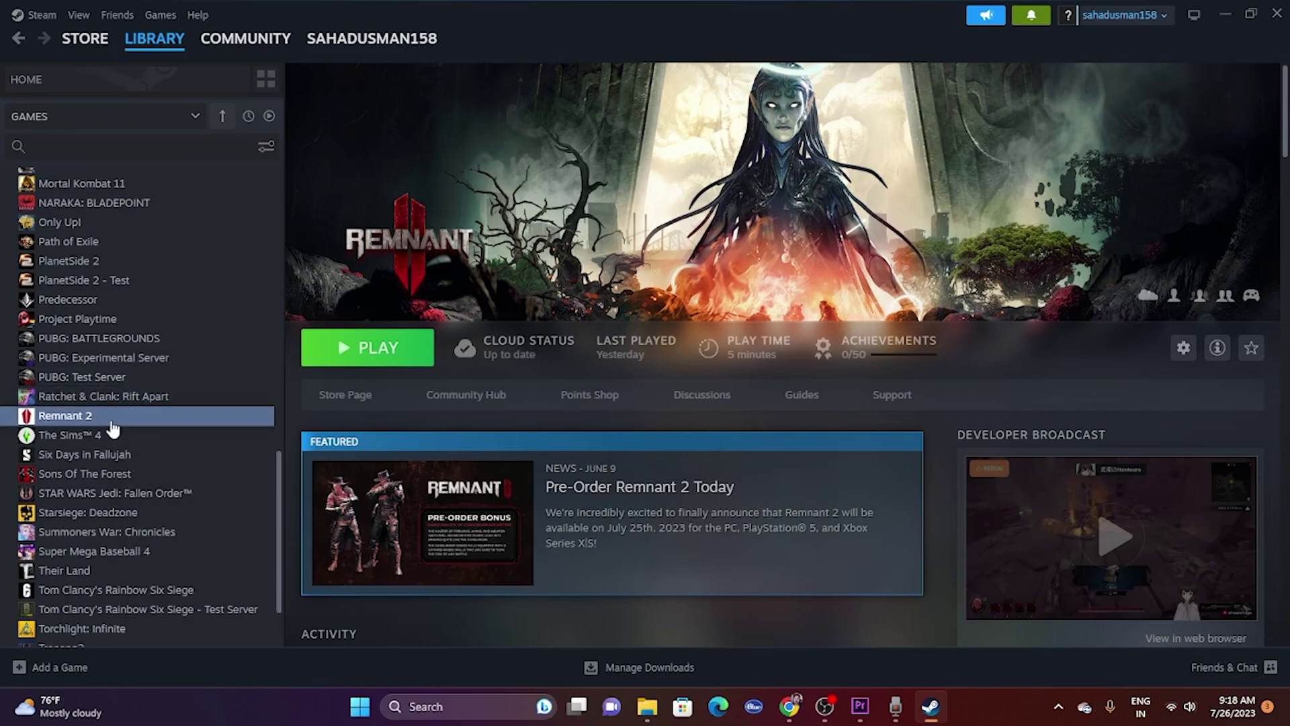
pyautogui.rightClick(113, 428)
pyautogui.click(144, 544)
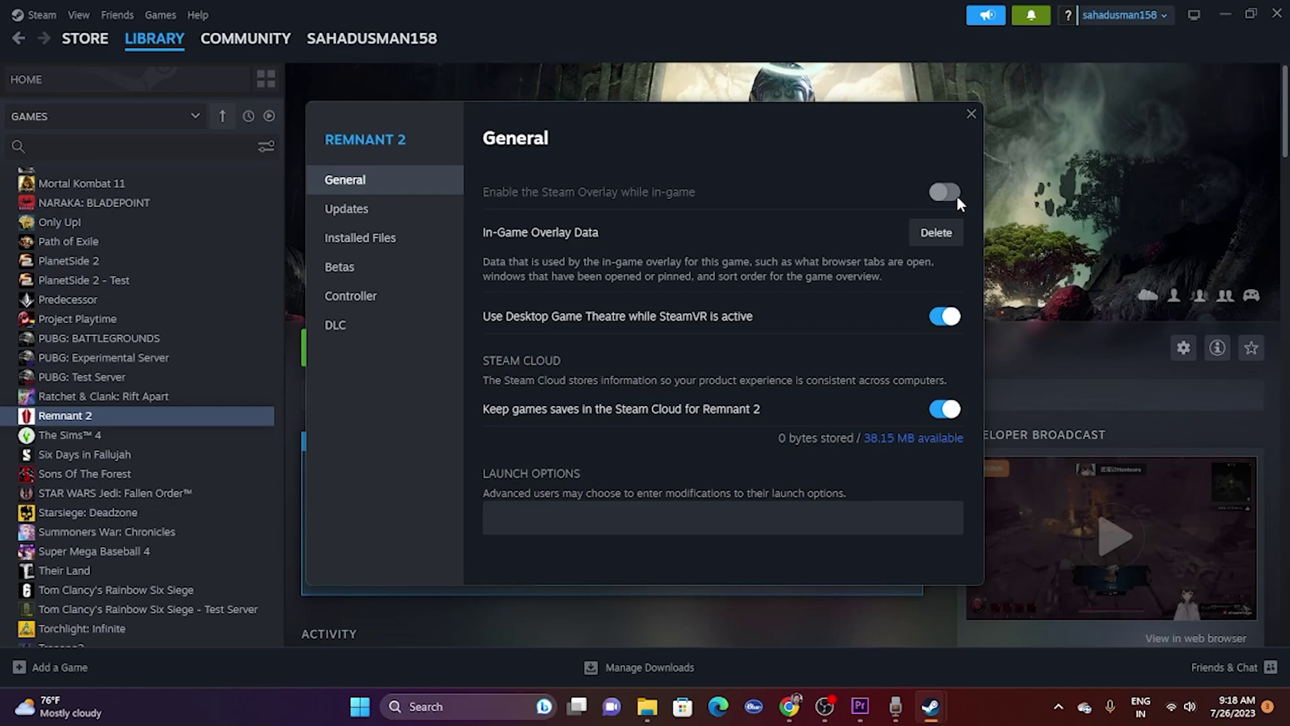
pyautogui.click(972, 115)
pyautogui.click(1220, 20)
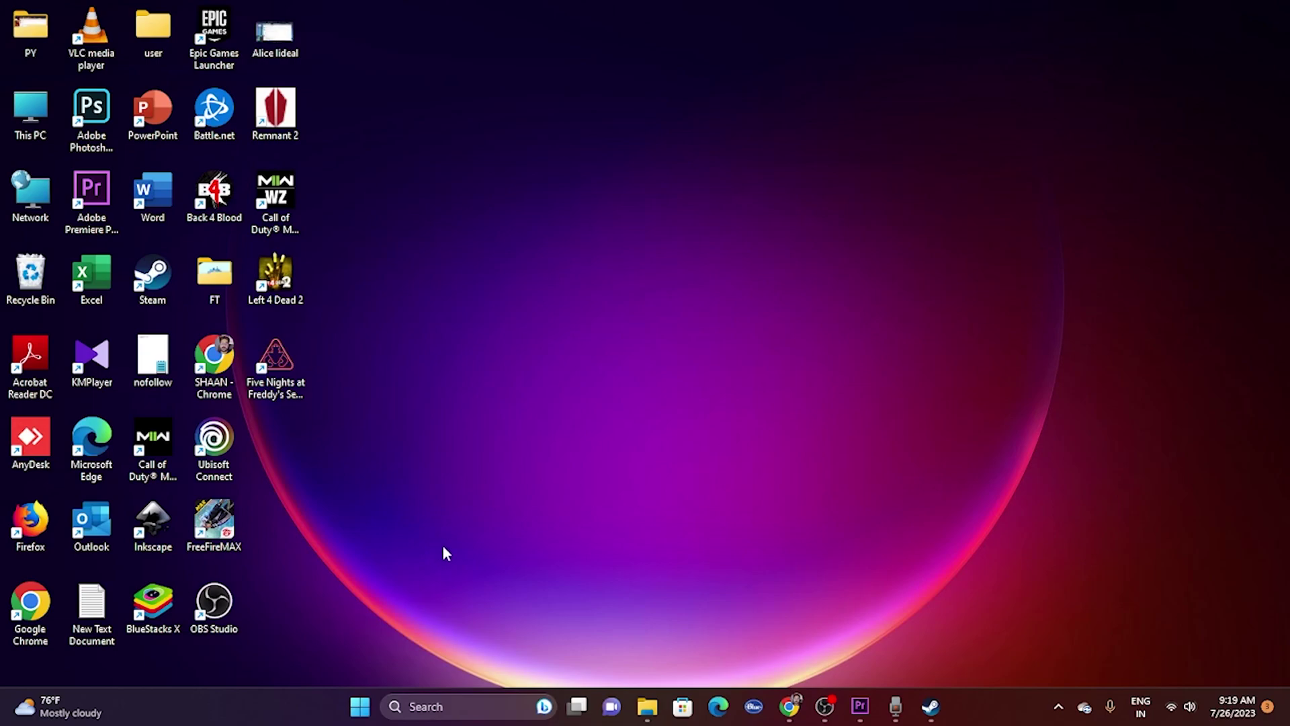
# Step: Open Task Manager in full-screen size, review the running apps and background processes, and close it
pyautogui.rightClick(363, 707)
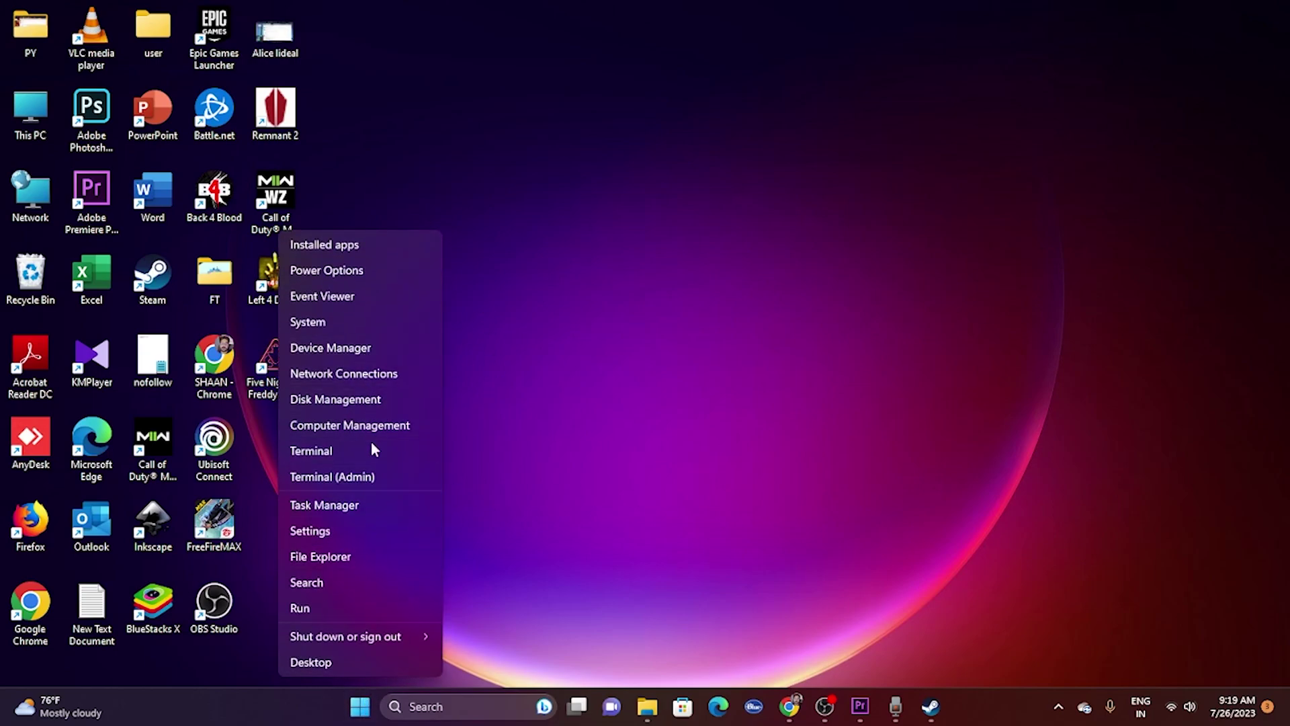
pyautogui.click(363, 505)
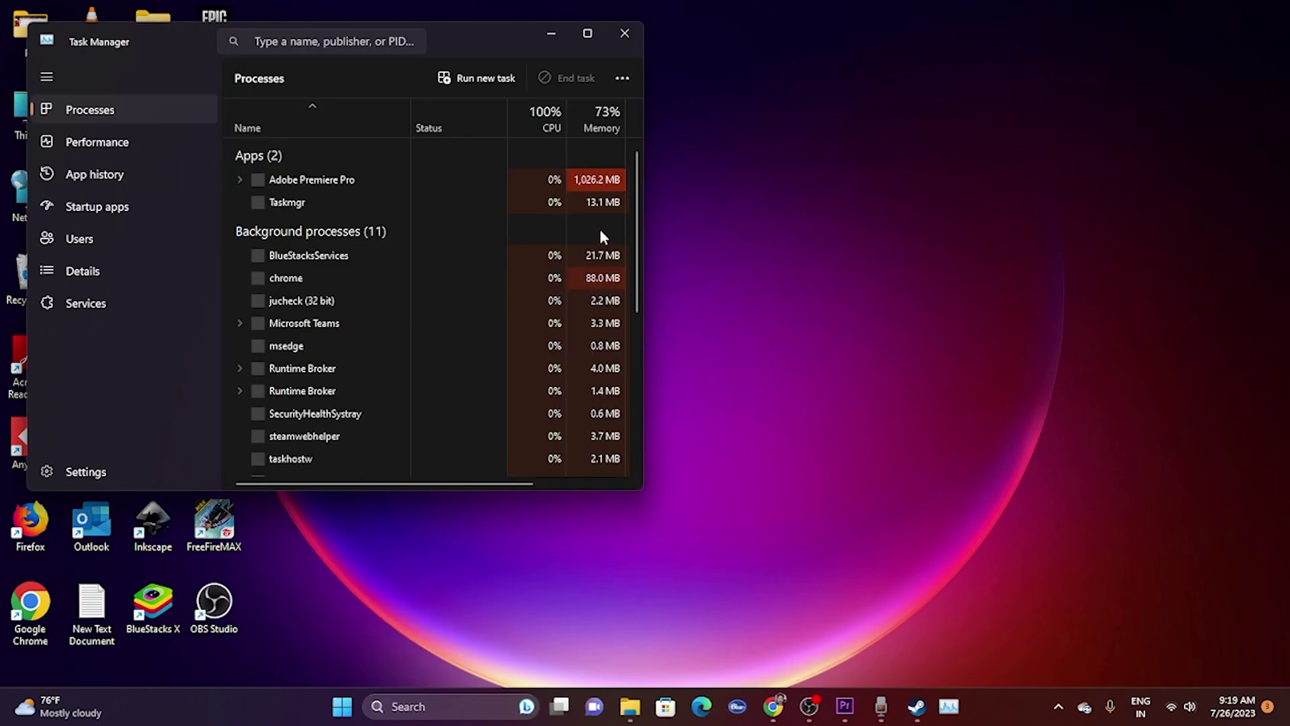
pyautogui.click(586, 35)
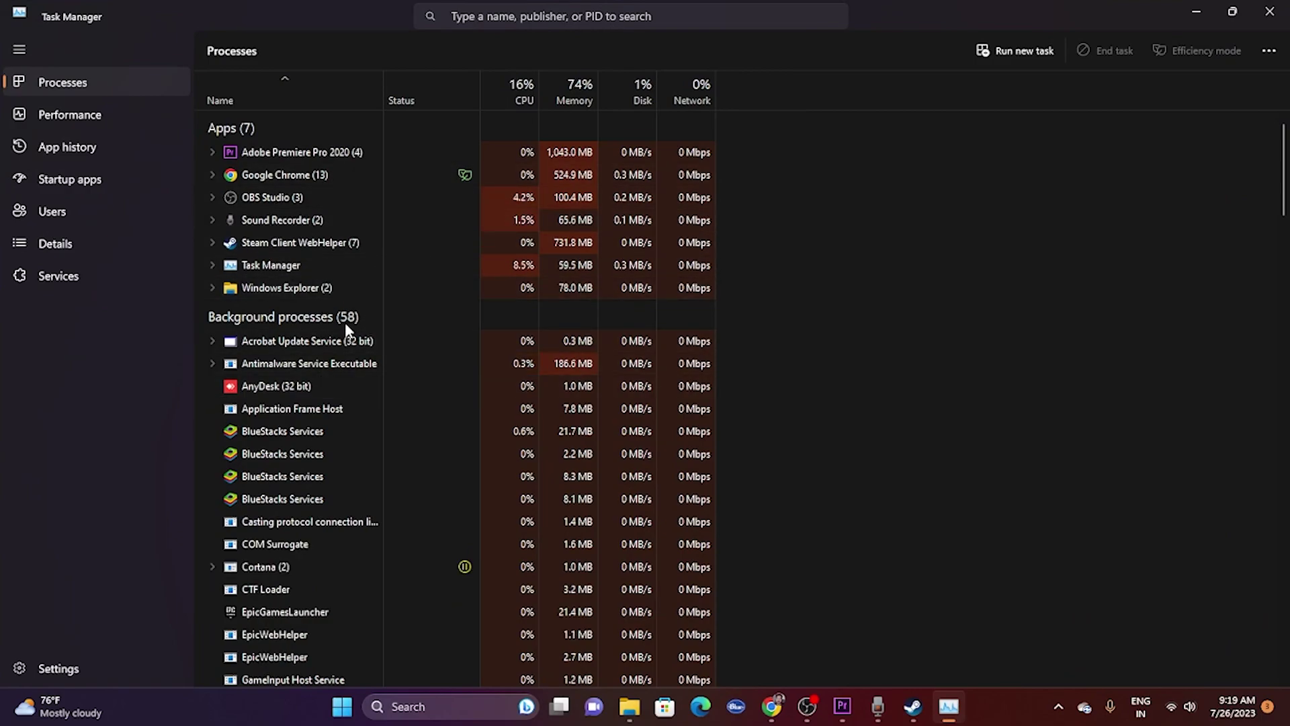
pyautogui.scroll(-5, 312, 477)
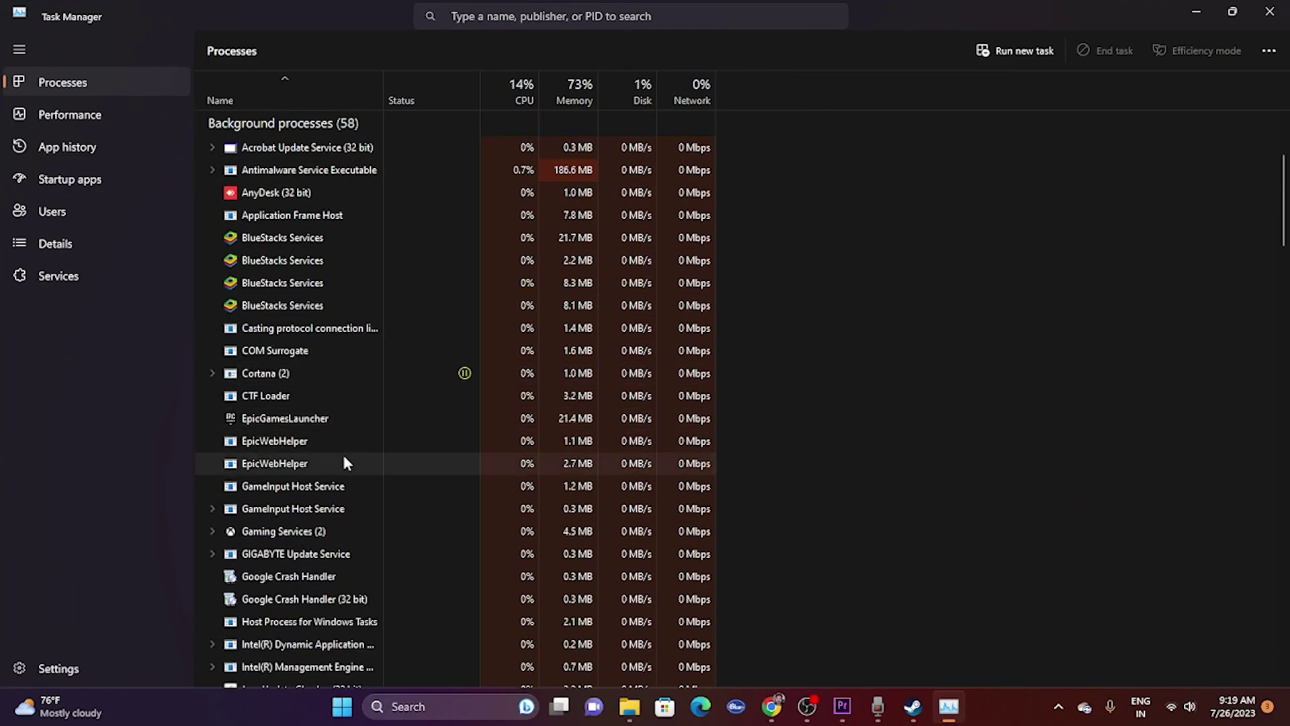
pyautogui.scroll(-6, 344, 458)
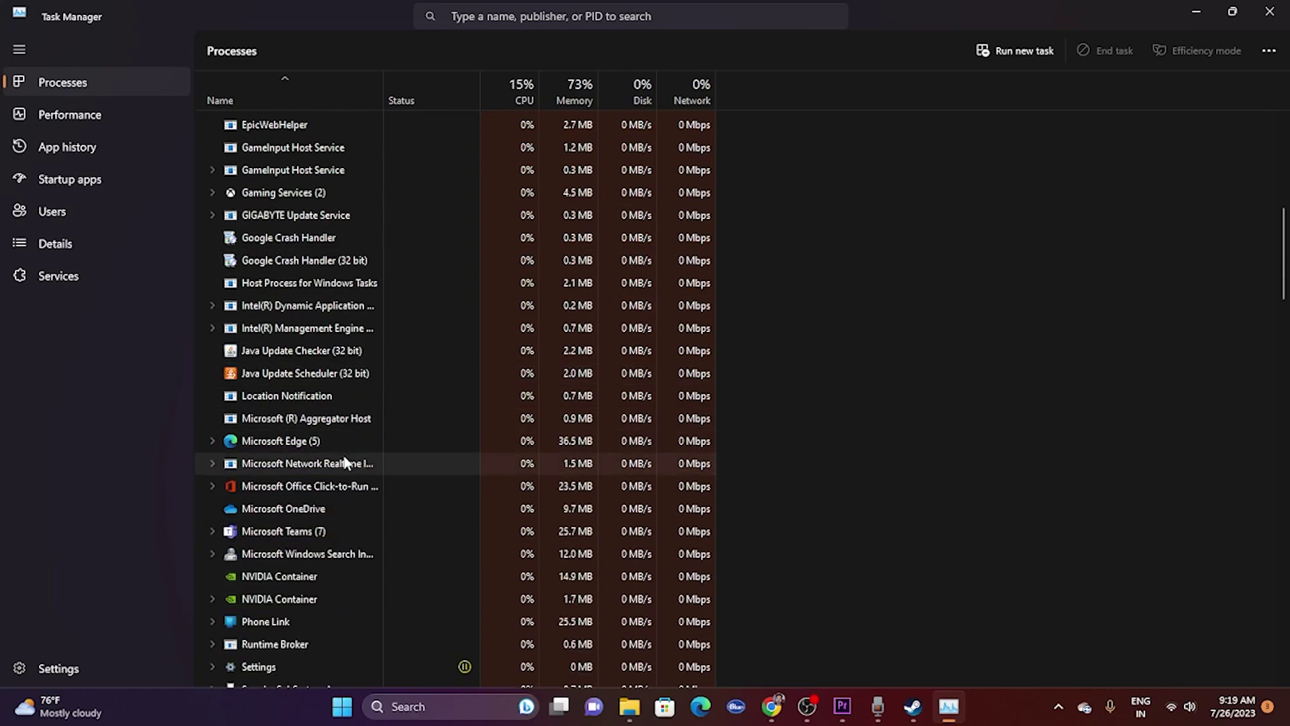
pyautogui.scroll(-5, 344, 459)
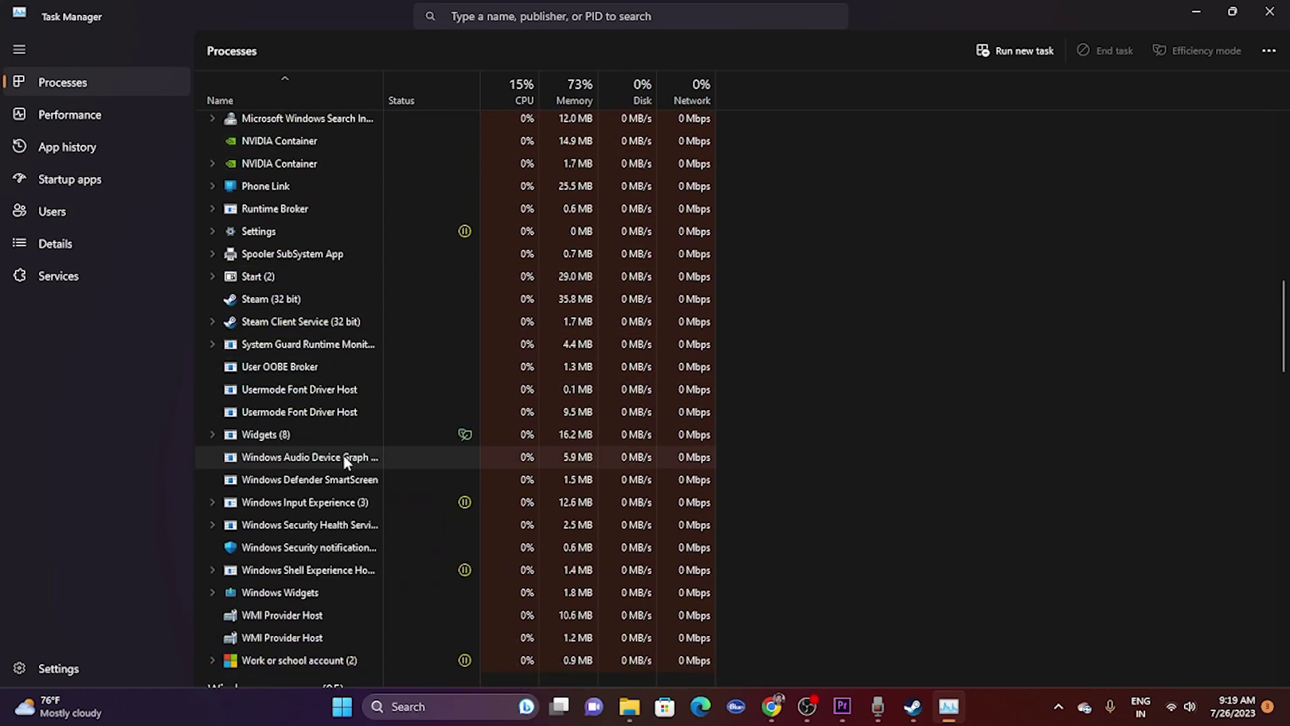
pyautogui.scroll(8, 344, 460)
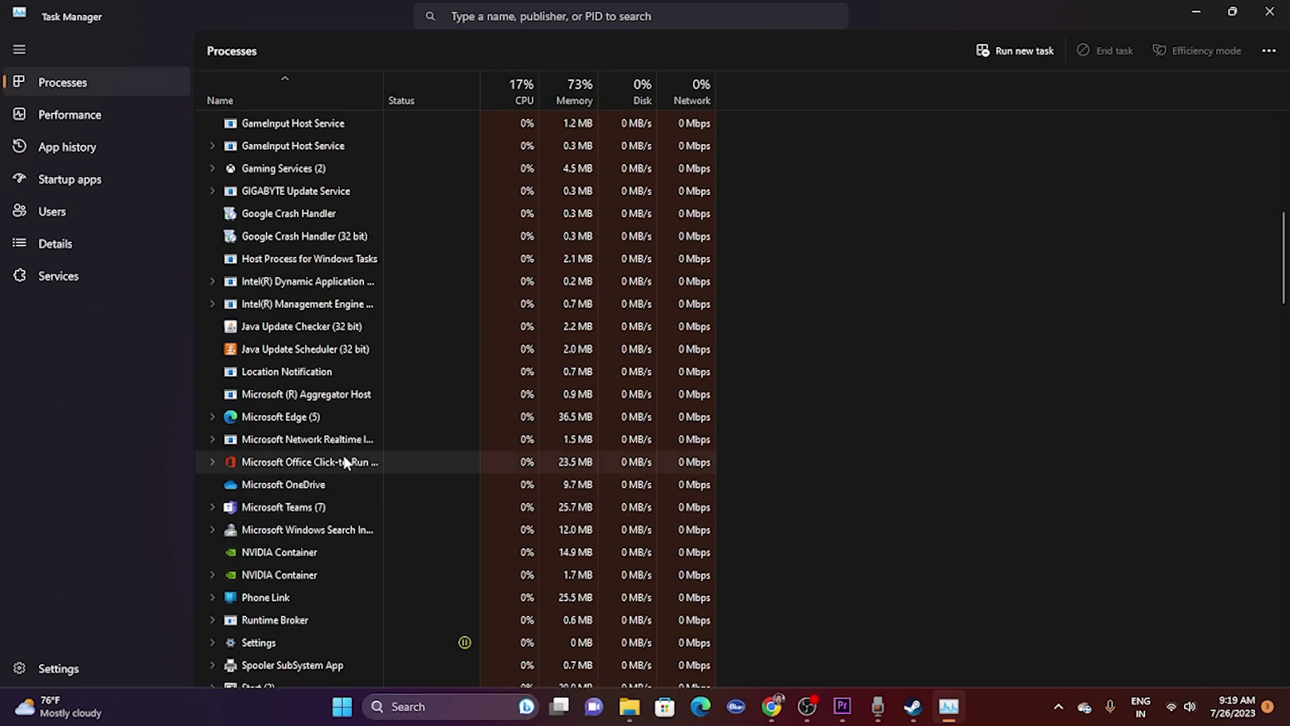
pyautogui.scroll(7, 345, 462)
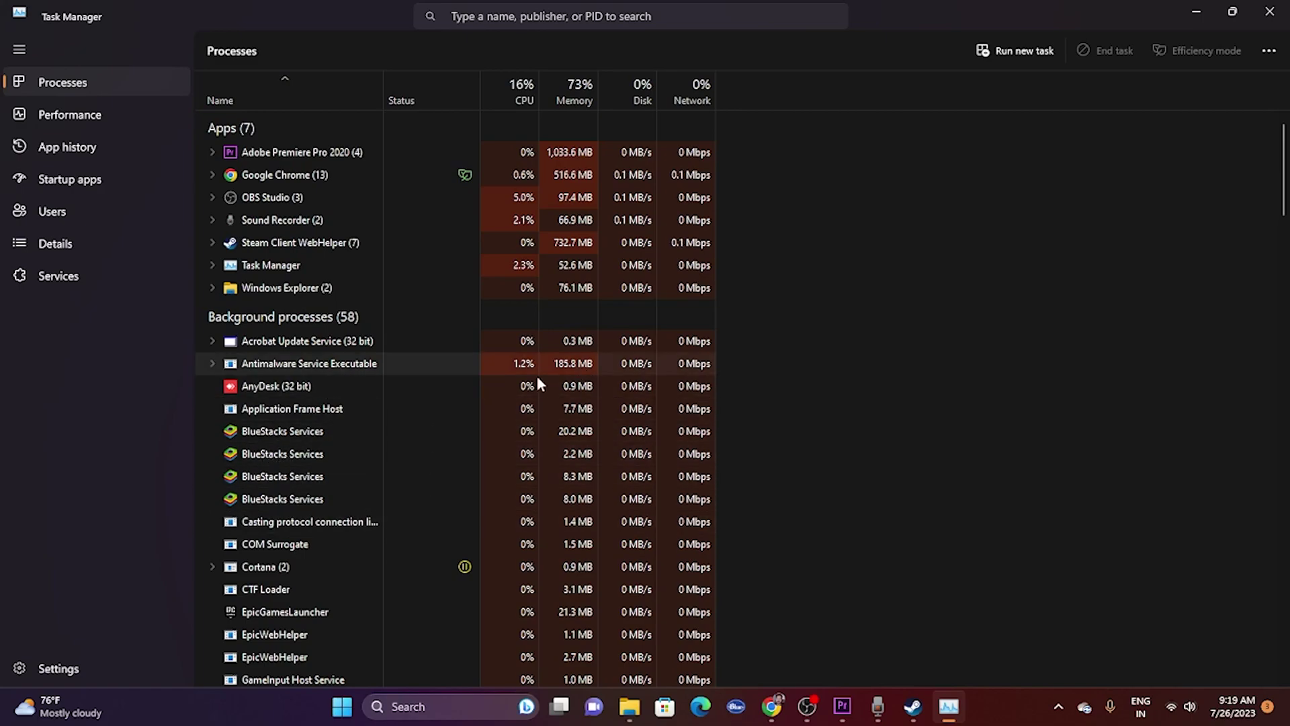
pyautogui.click(1281, 22)
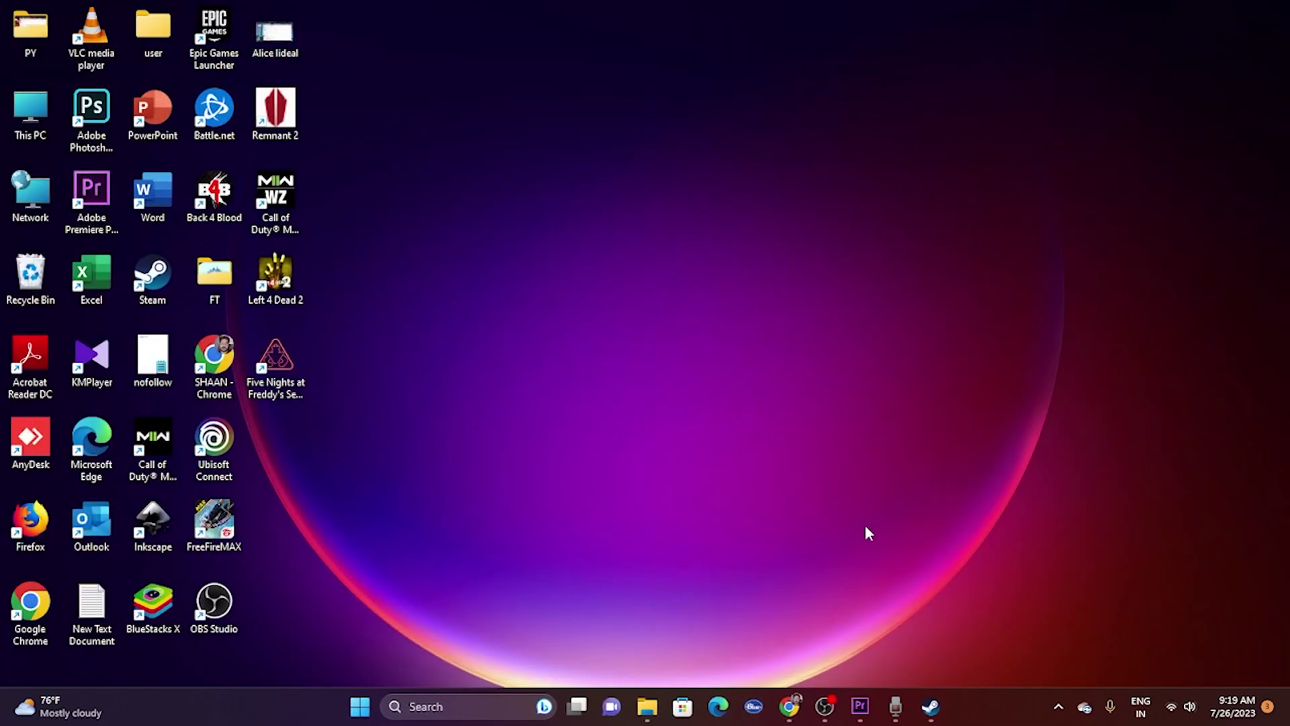
pyautogui.click(934, 718)
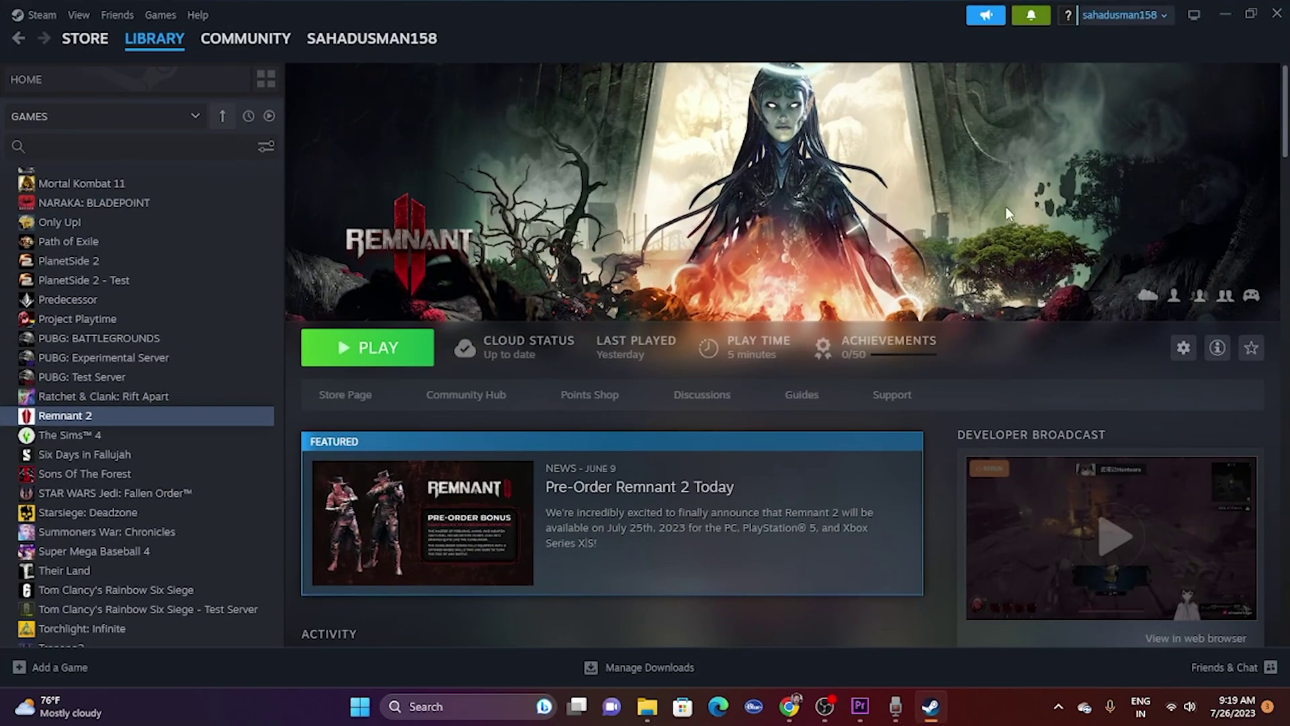
pyautogui.click(1228, 12)
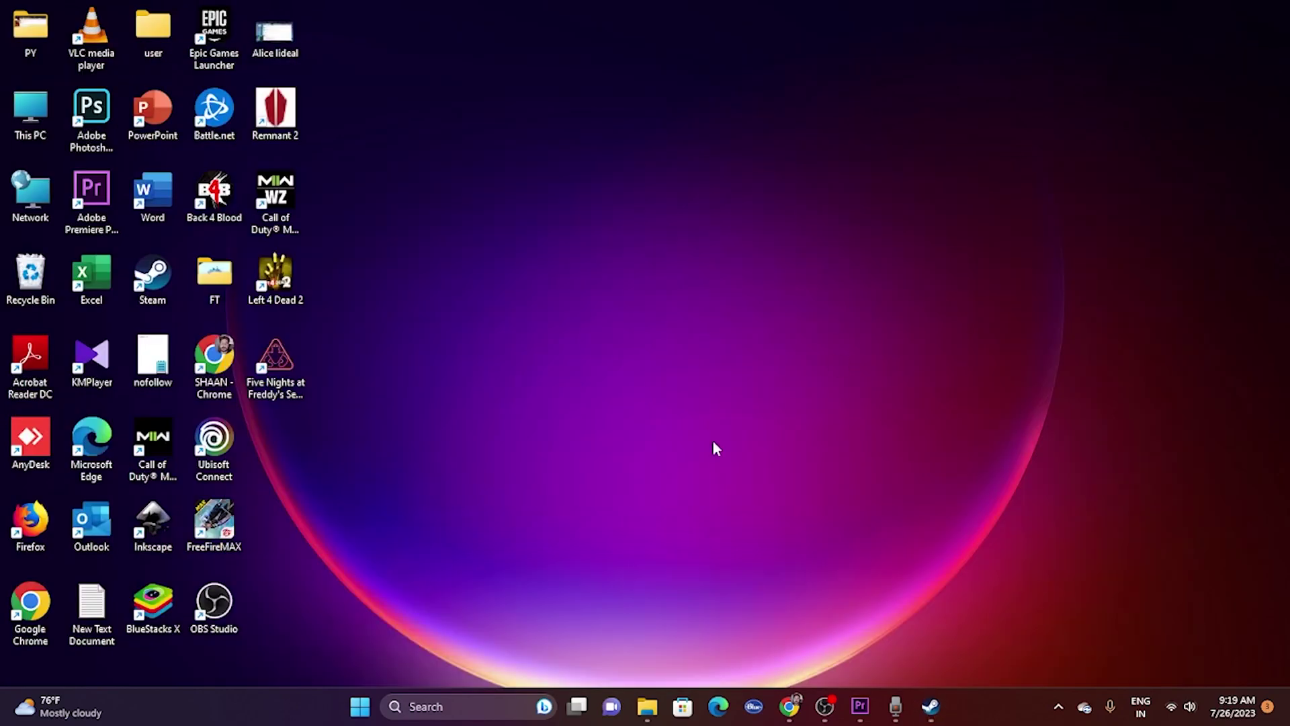
# Step: Find Microsoft Store through Windows search and open it
pyautogui.click(438, 703)
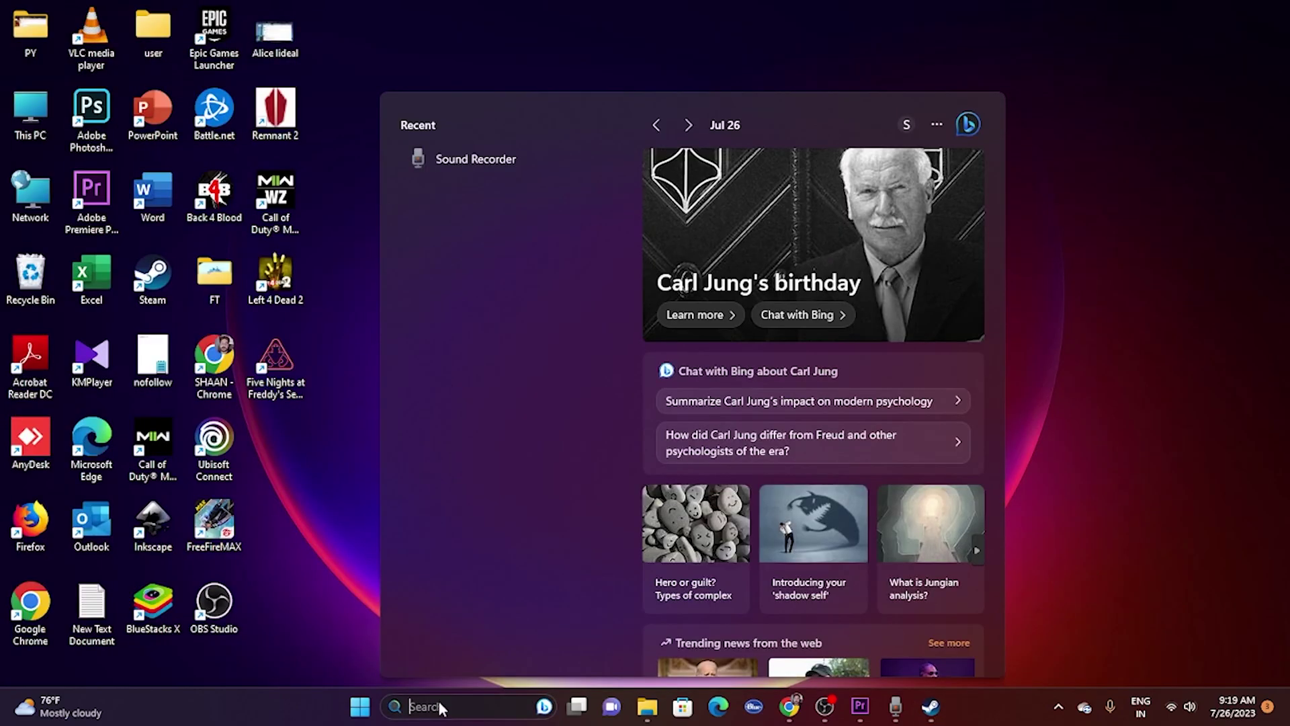
pyautogui.write('sto')
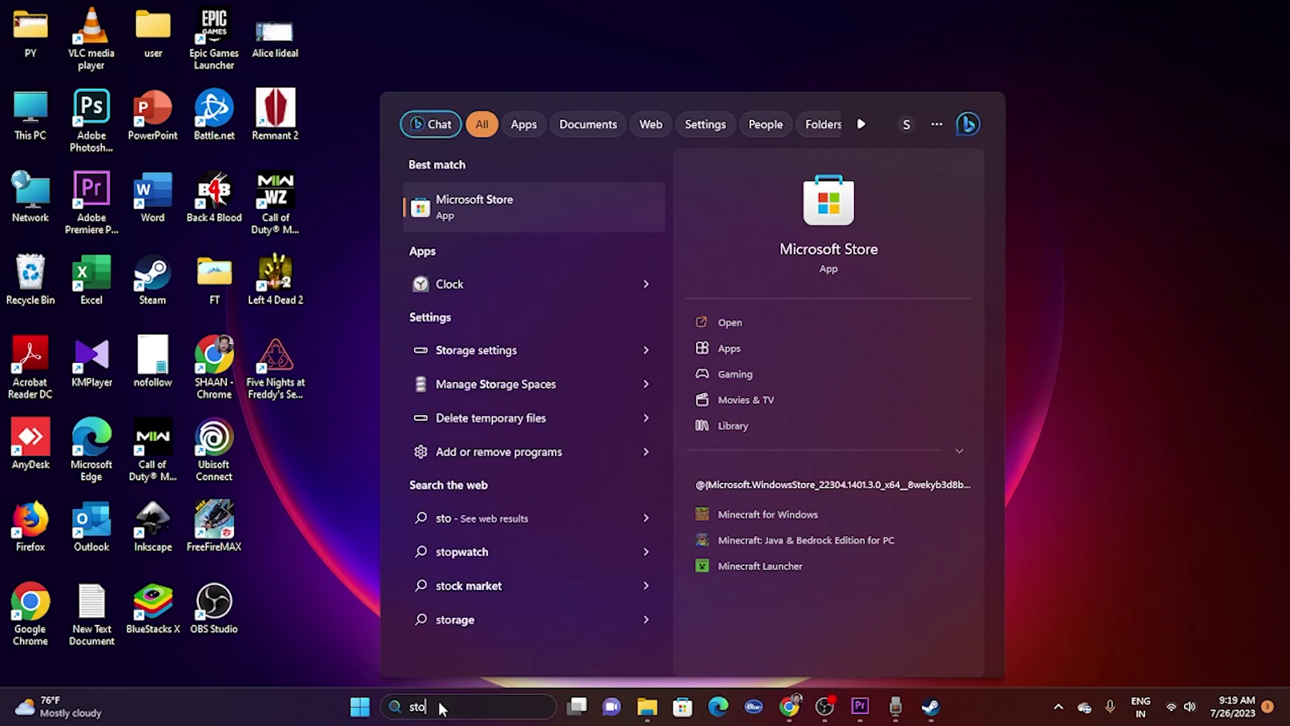
pyautogui.click(547, 227)
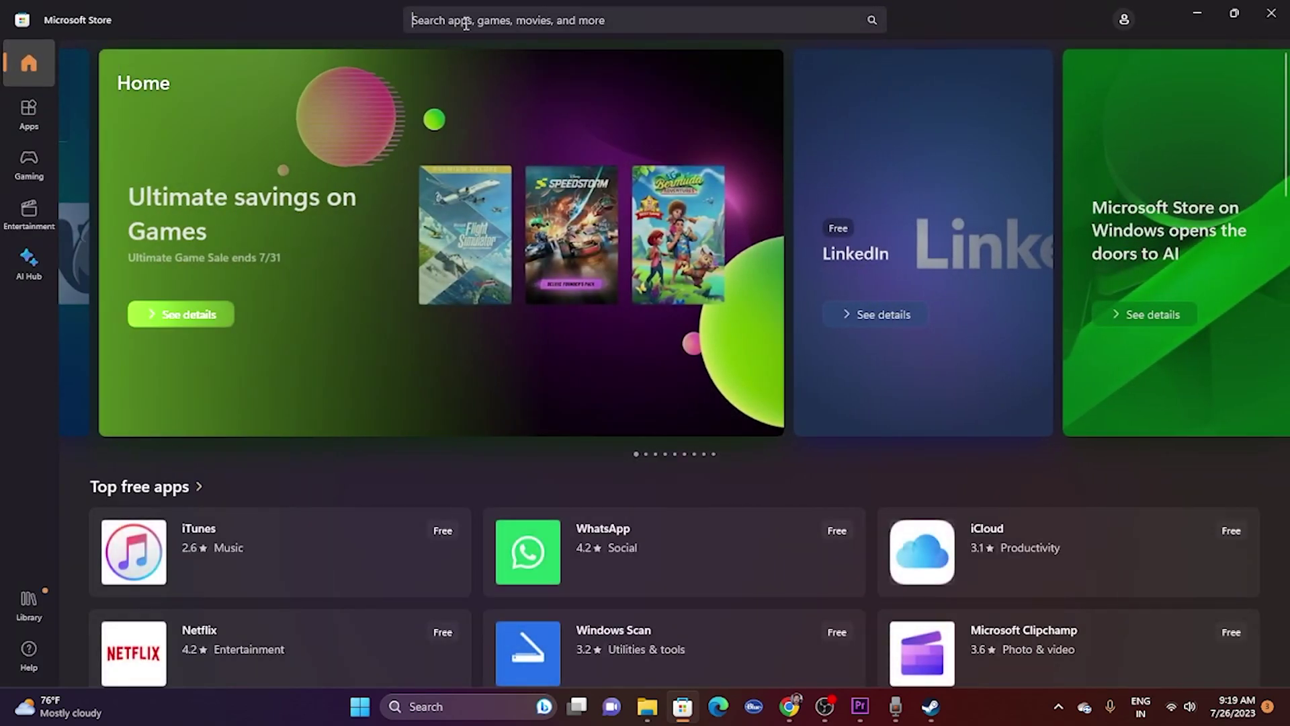
# Step: Search the store for xbox accessories and open the Xbox Accessories app page
pyautogui.click(463, 21)
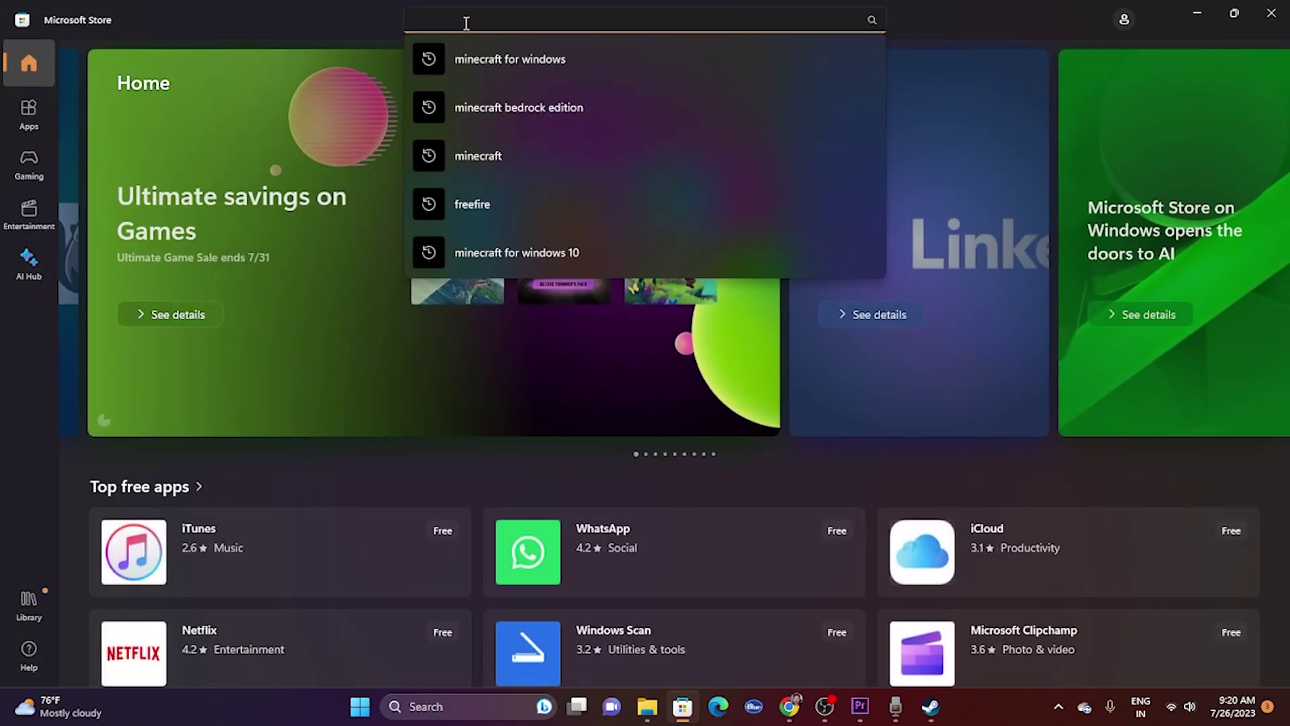
pyautogui.write('xbox')
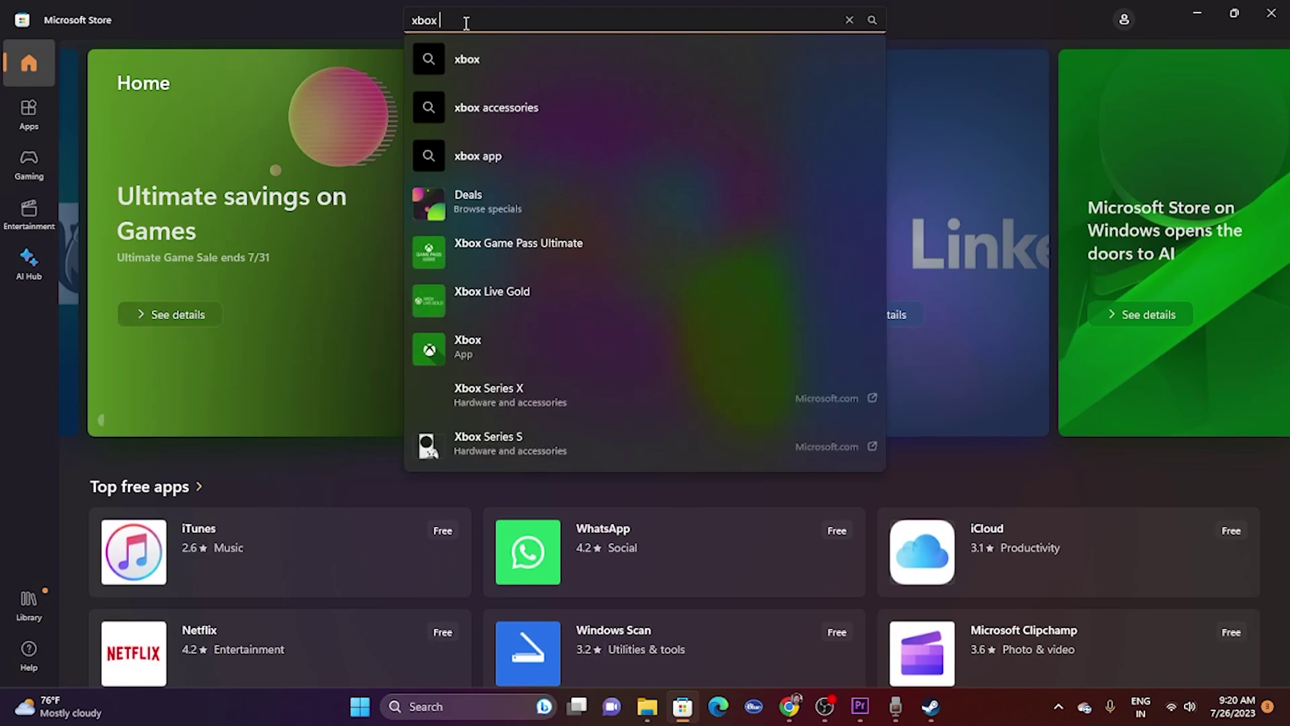
pyautogui.click(489, 108)
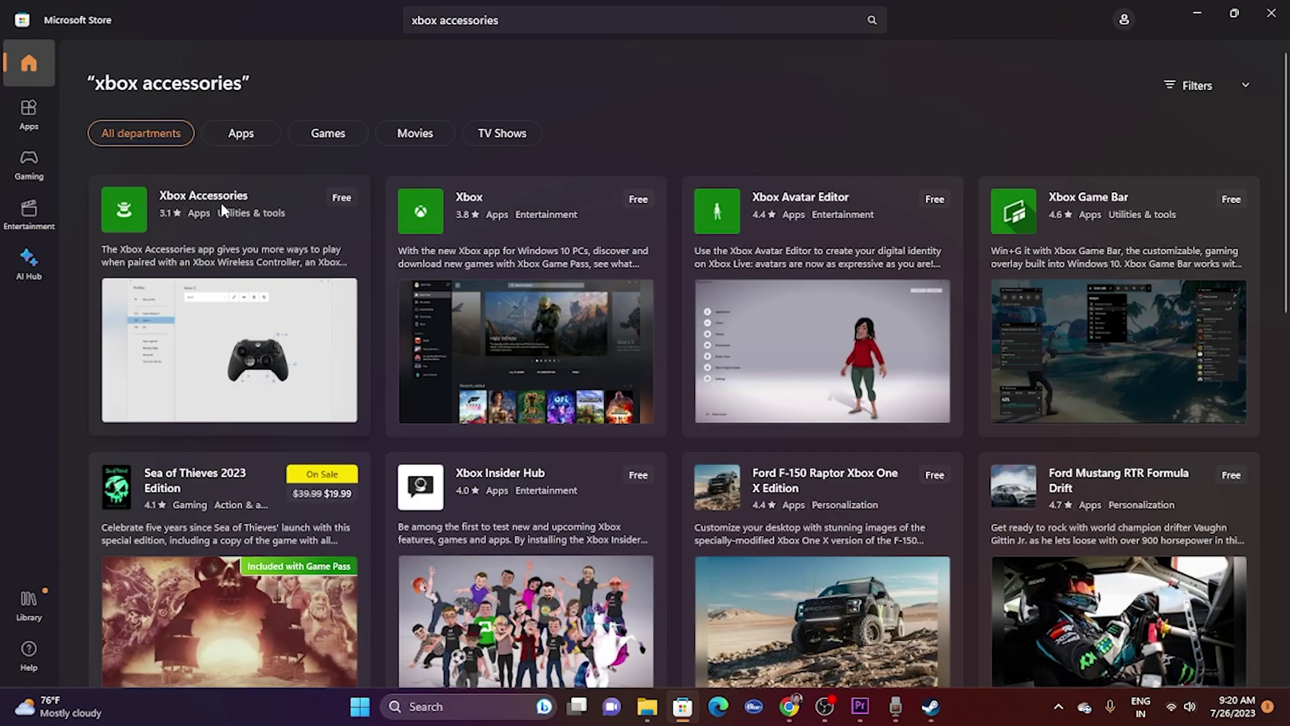
pyautogui.click(230, 196)
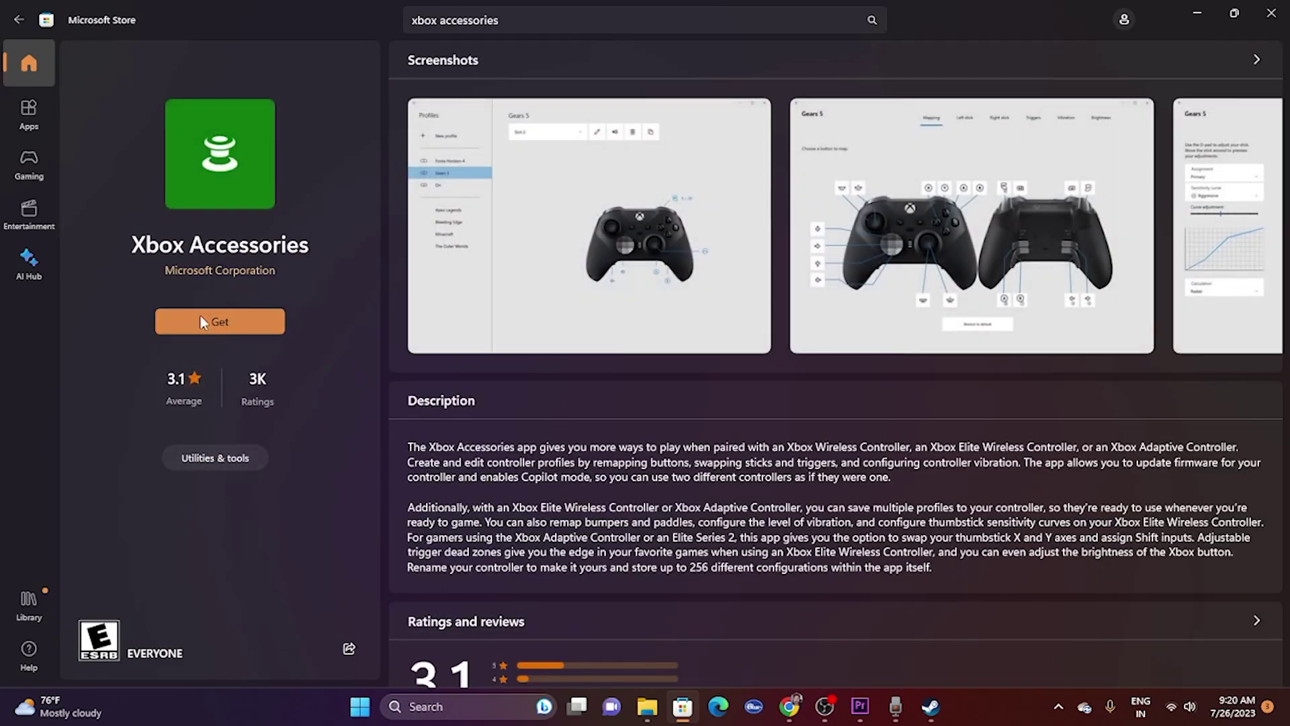
# Step: Start downloading the Xbox Accessories app, dismissing the pop-up window, and minimize the store to switch back to Steam
pyautogui.click(198, 315)
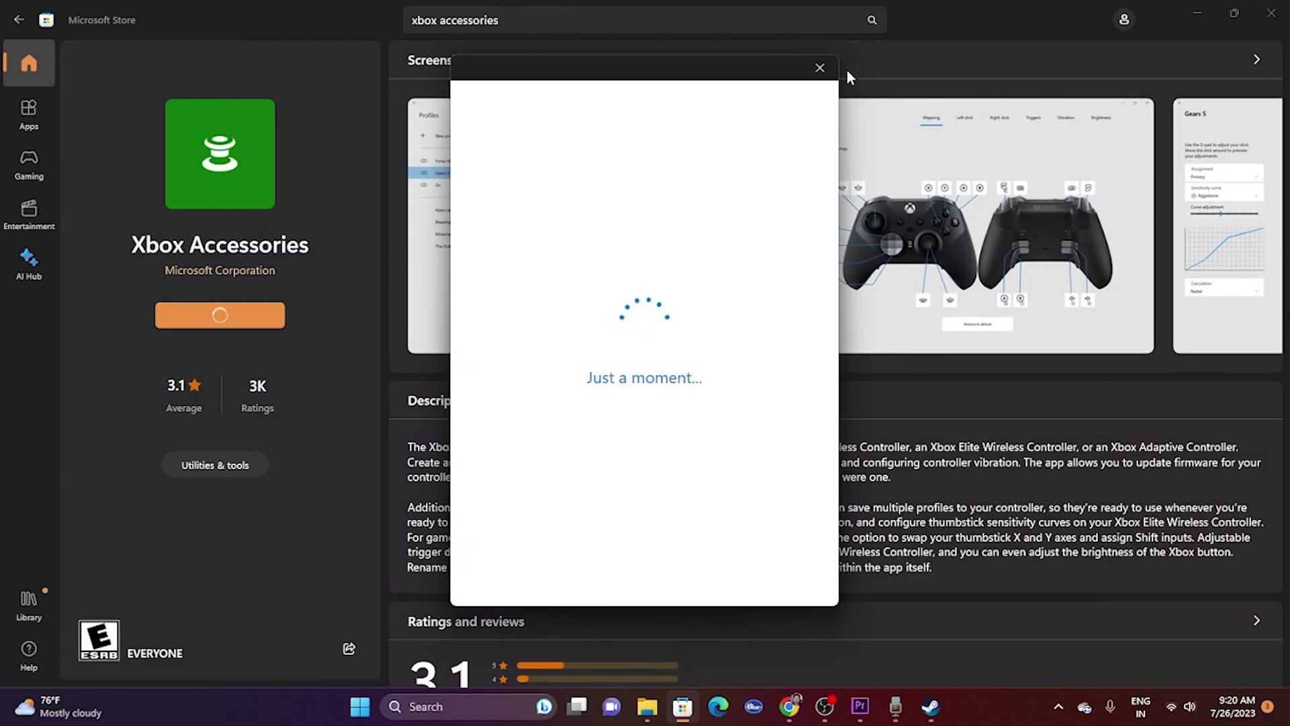
pyautogui.click(820, 67)
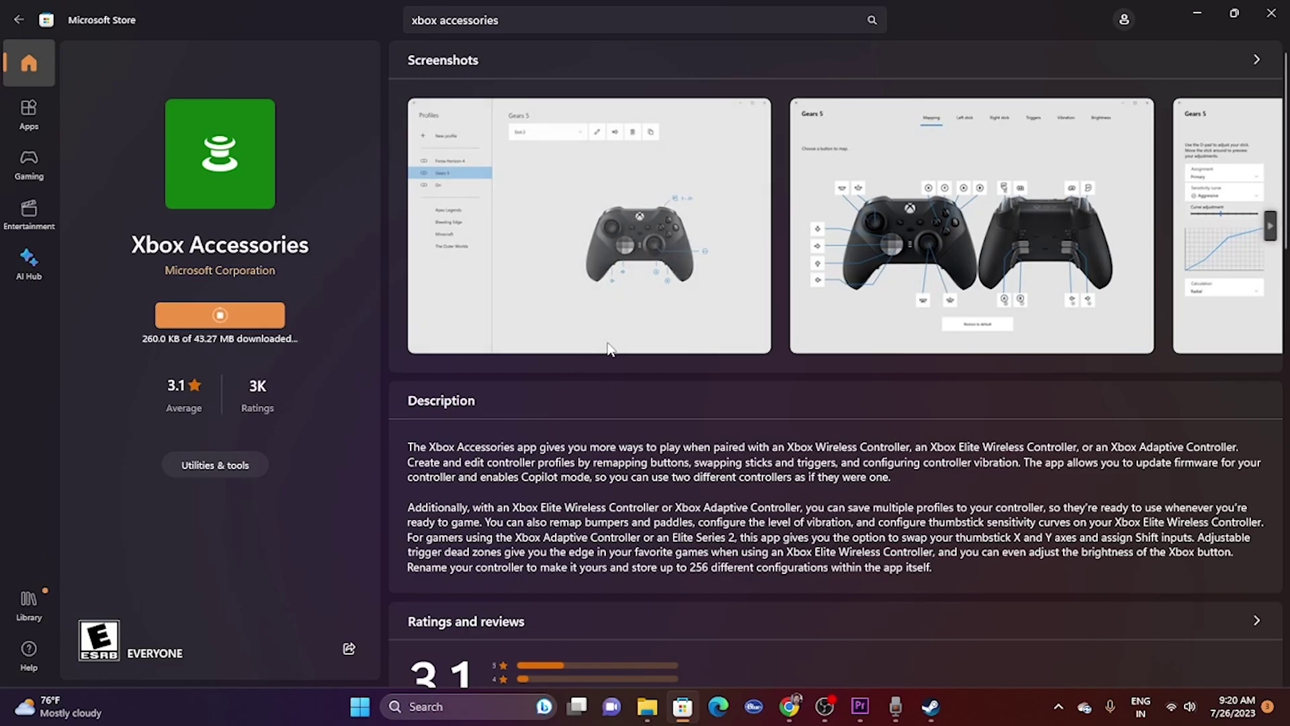
pyautogui.click(1197, 13)
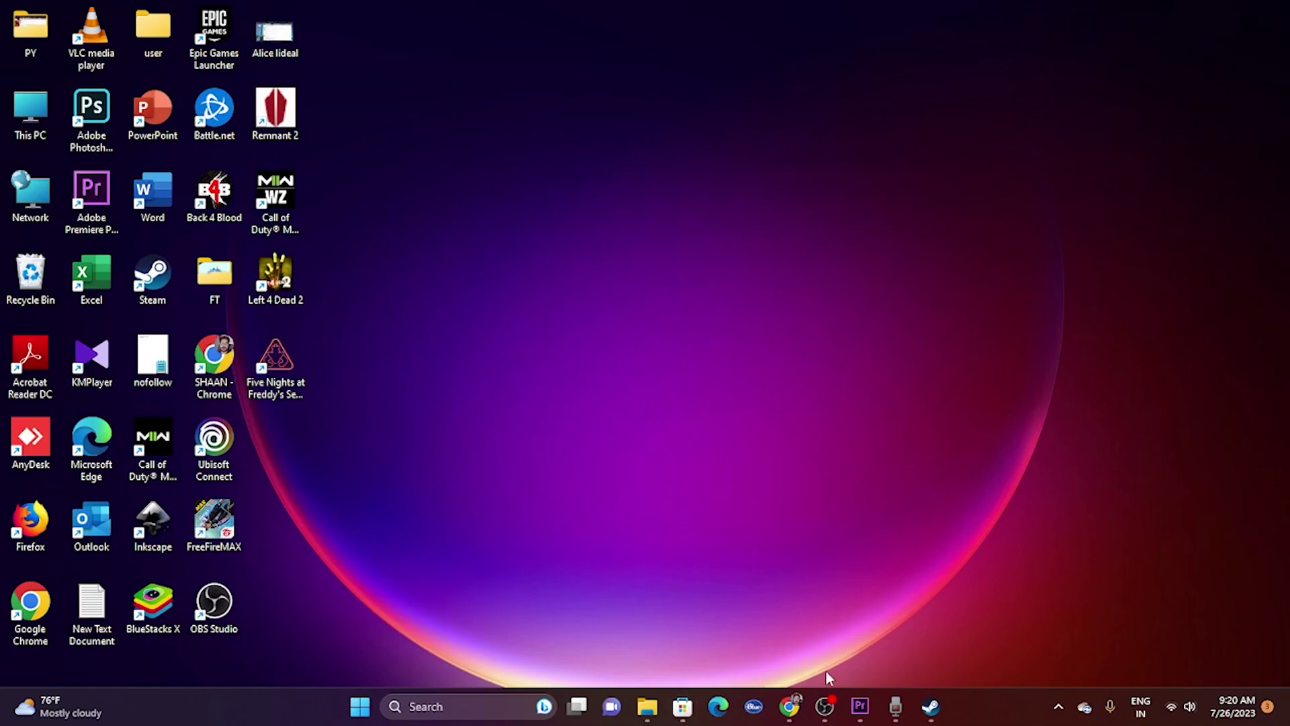
pyautogui.click(931, 707)
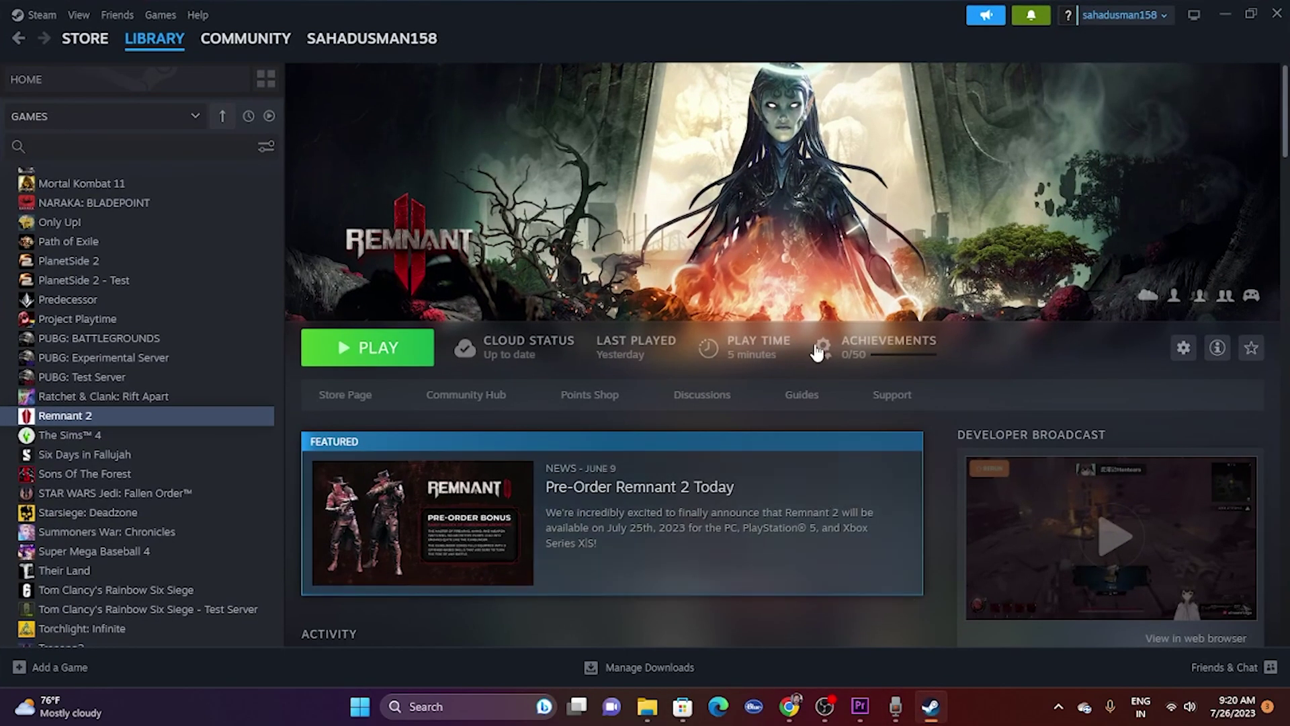